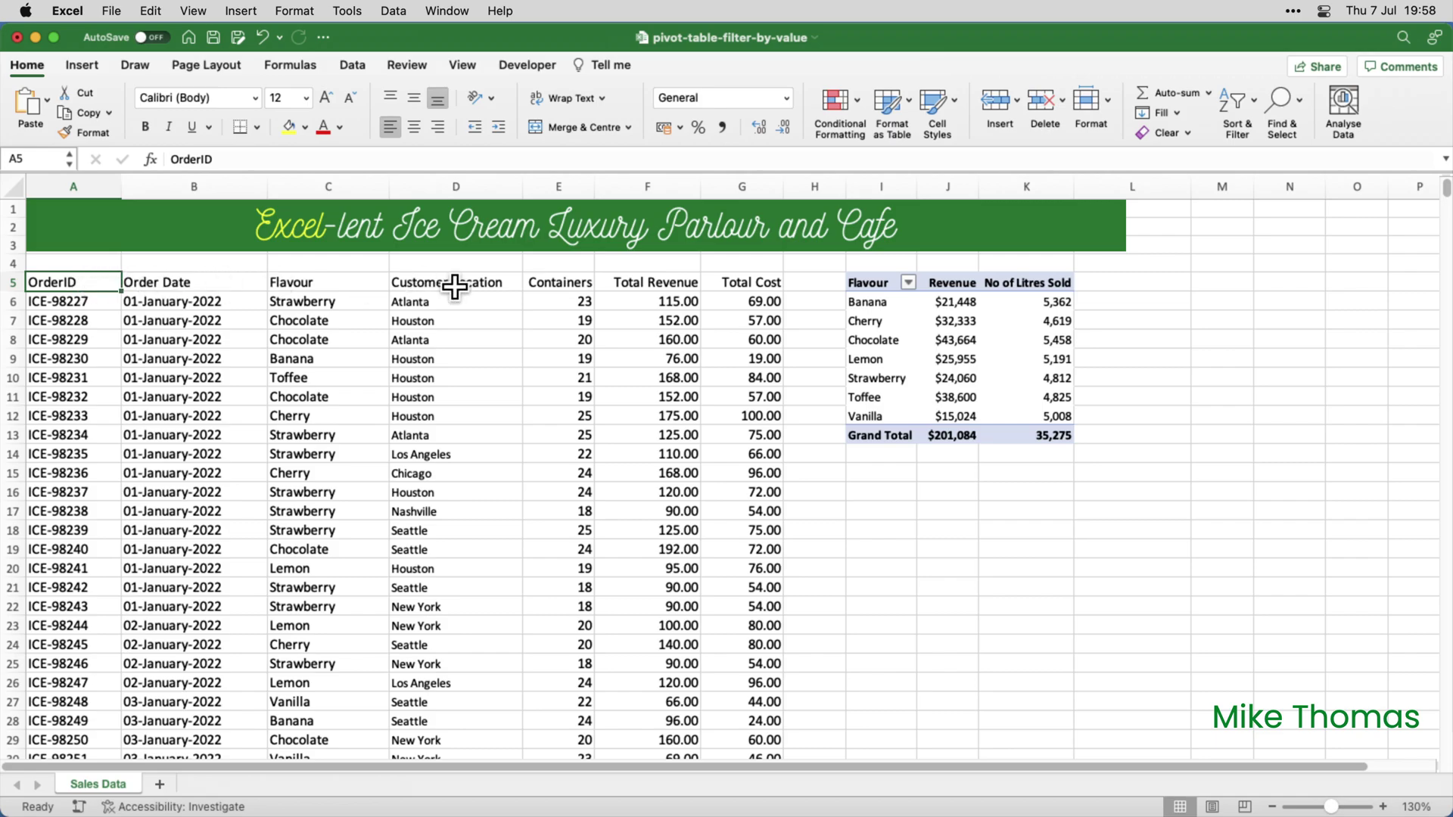
- Filter Flavour by value to revenue greater than 30000, leaving Cherry, Chocolate and Toffee
{"action": "left_click", "coordinate": [952, 338]}
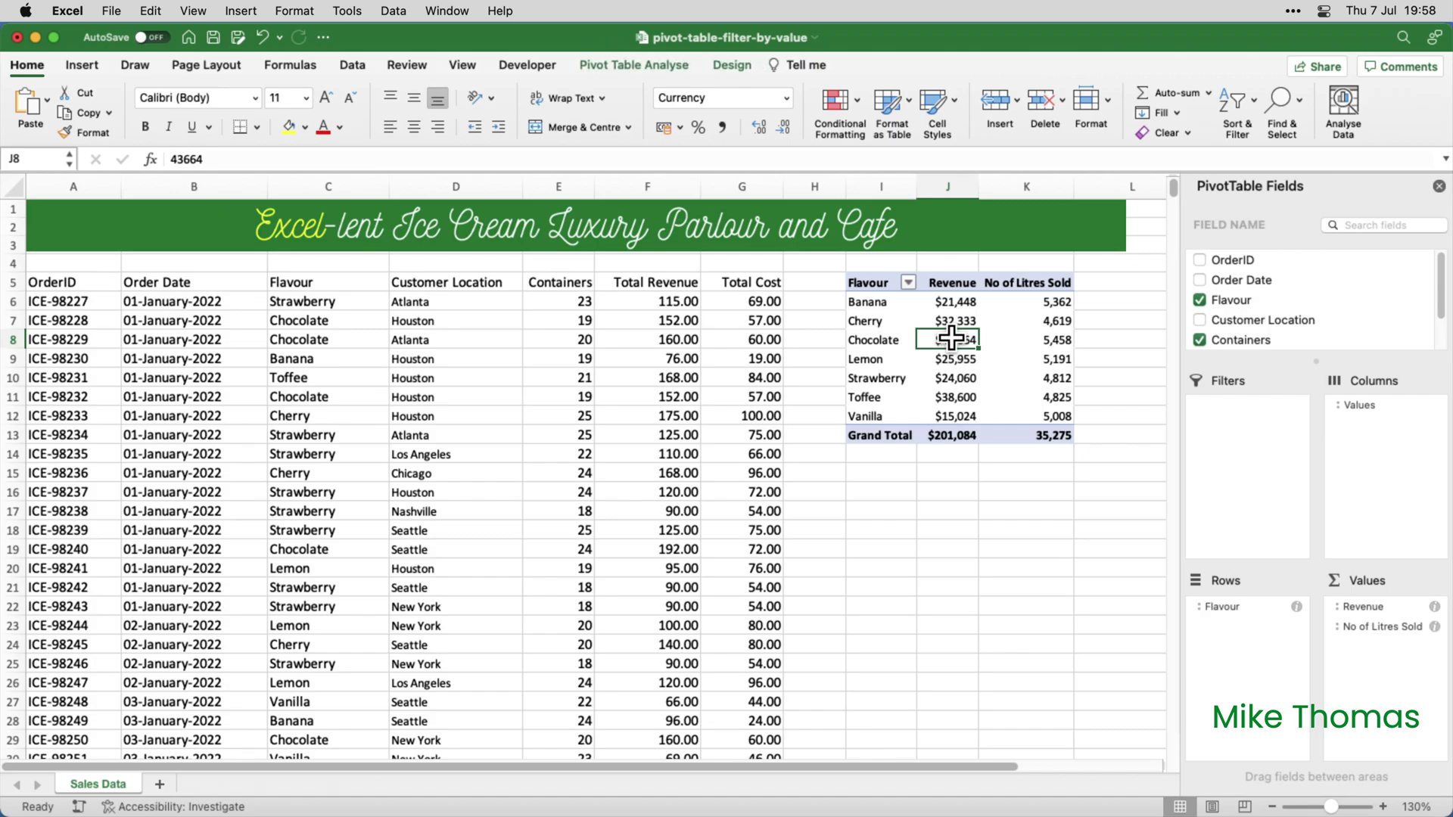
{"action": "left_click", "coordinate": [908, 283]}
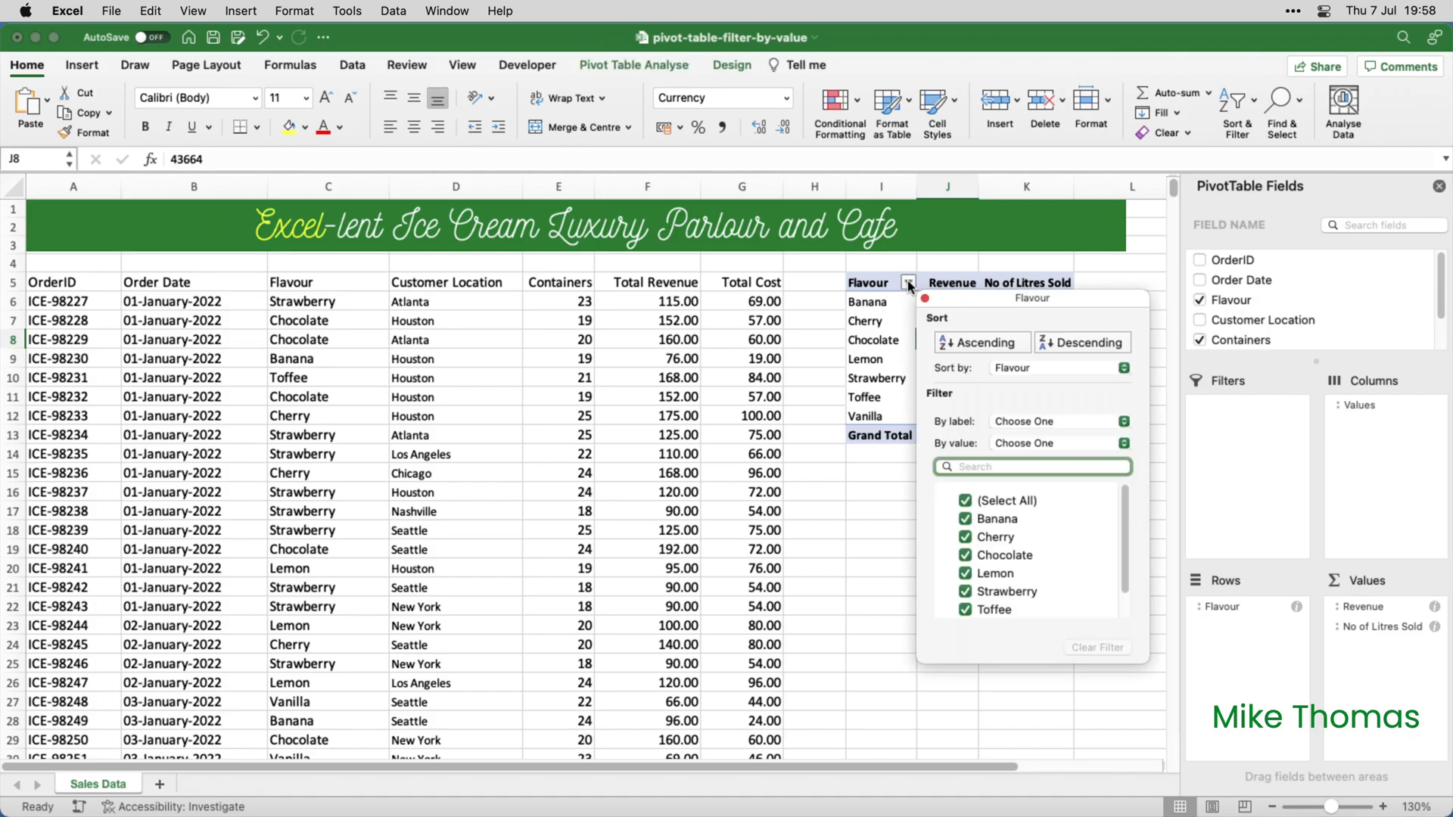
{"action": "left_click", "coordinate": [1024, 447]}
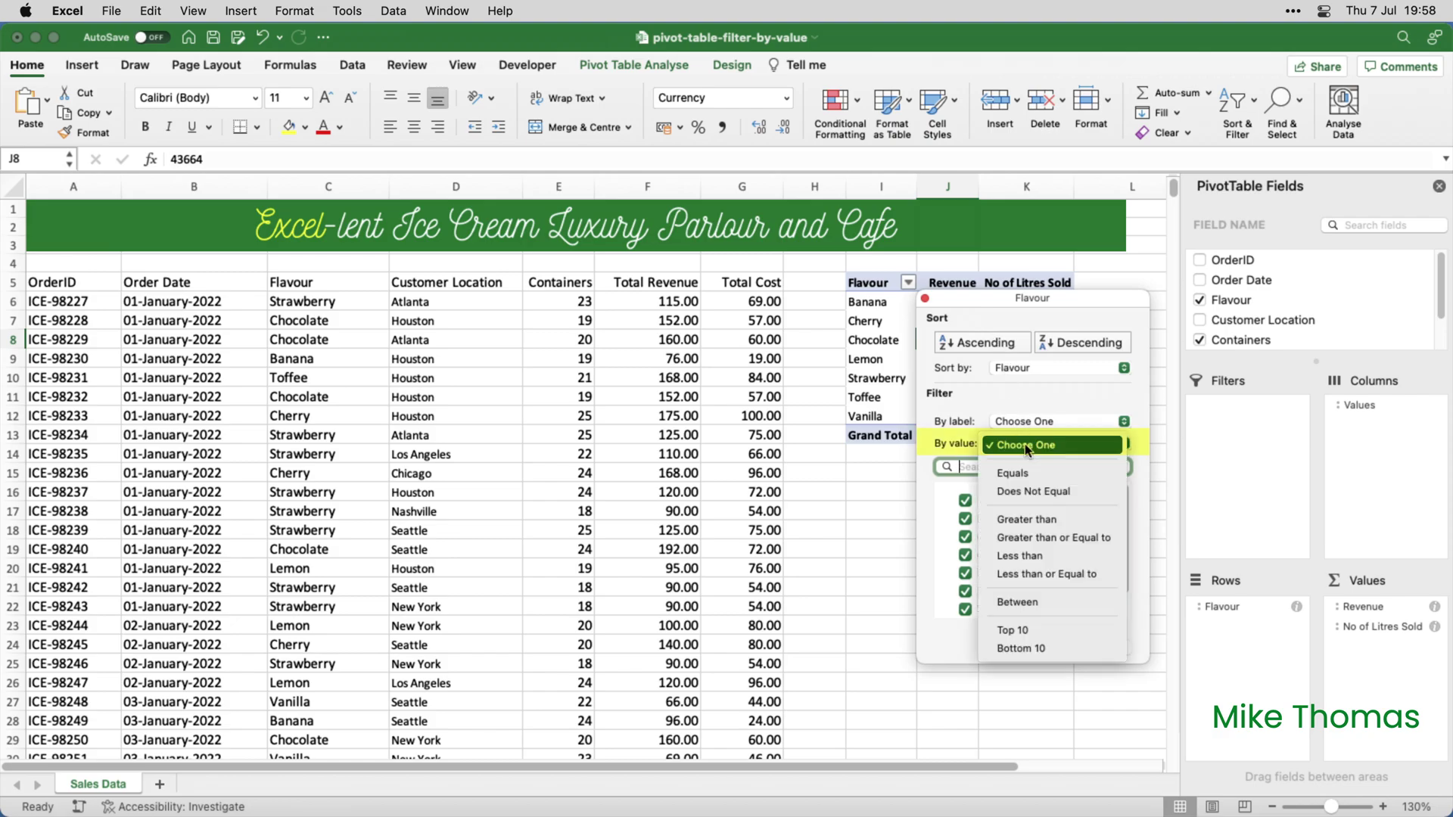
{"action": "left_click", "coordinate": [1038, 519]}
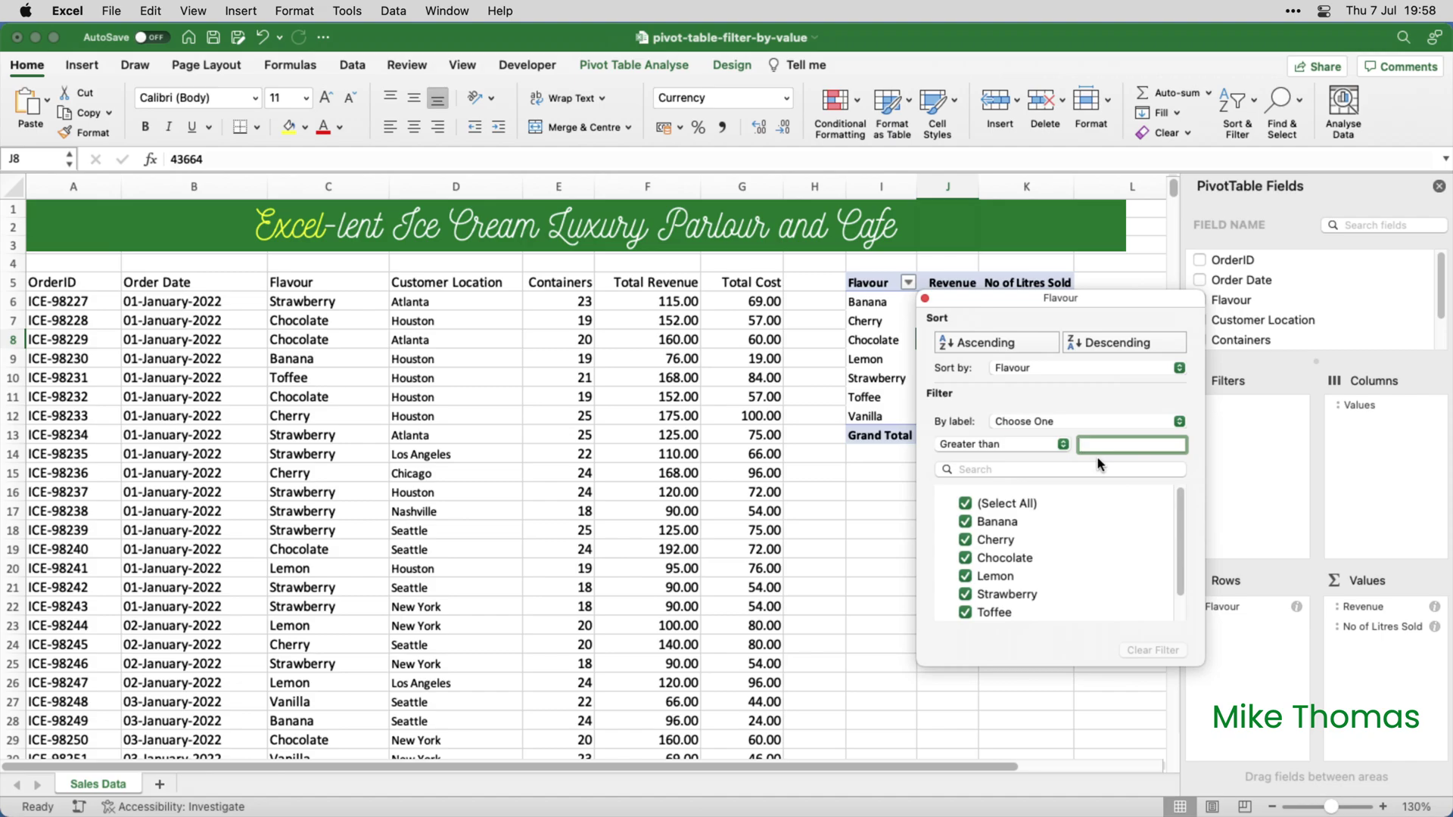
{"action": "type", "text": "30000"}
{"action": "left_click_drag", "start_coordinate": [1060, 299], "coordinate": [985, 392]}
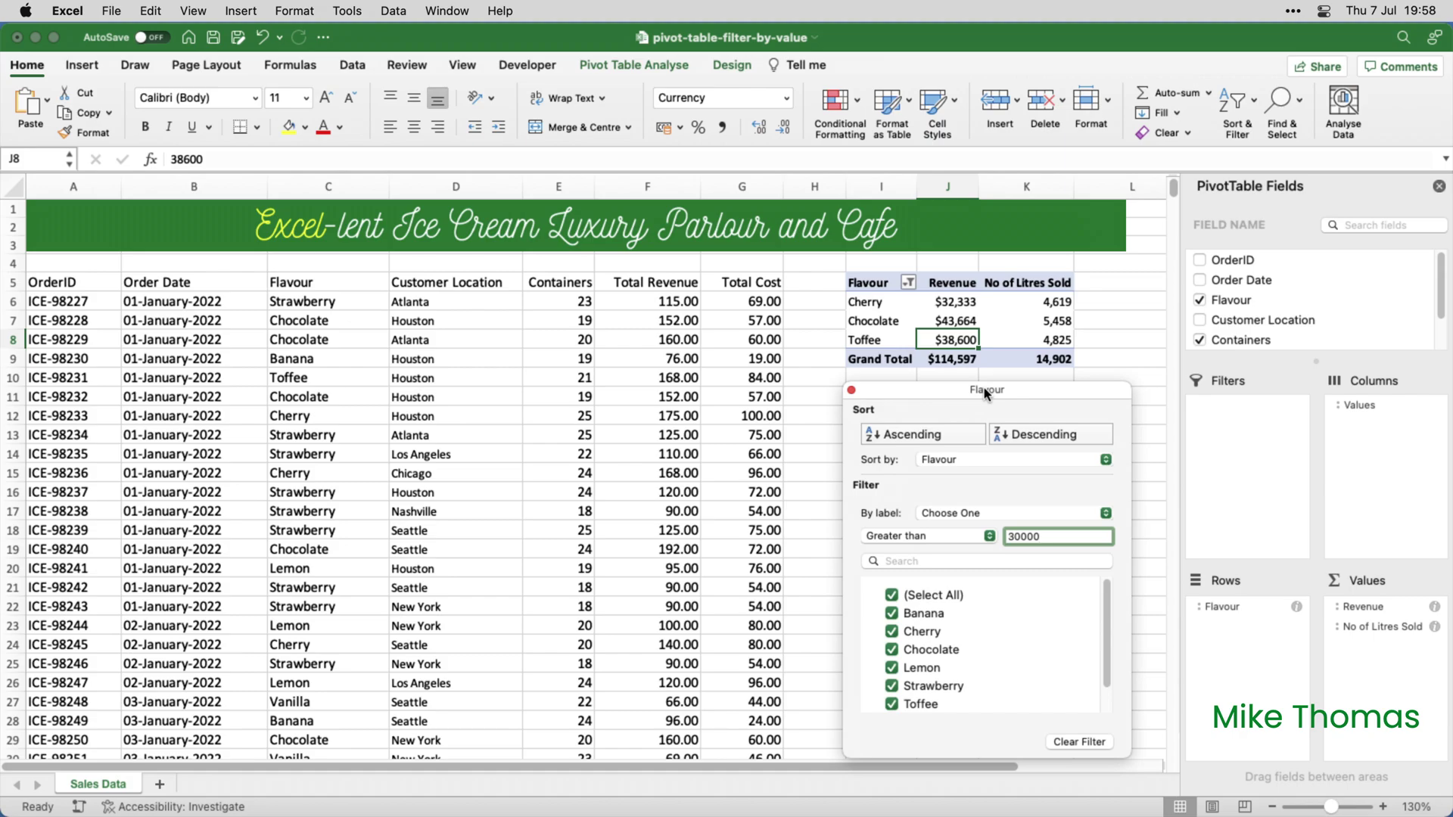
- Clear the revenue filter from Flavour so all seven flavours show again
{"action": "left_click", "coordinate": [1084, 741]}
{"action": "left_click", "coordinate": [852, 391]}
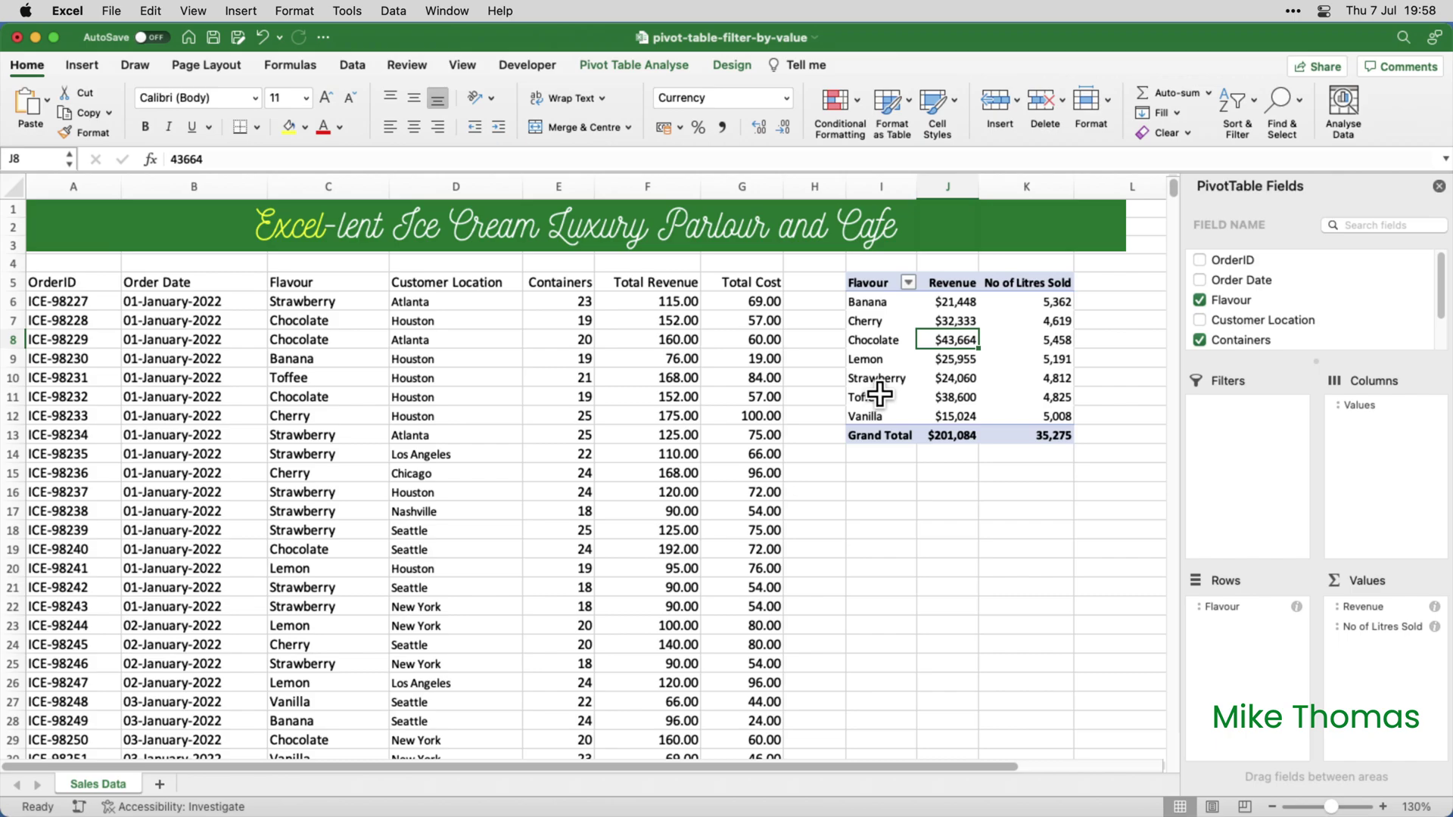
{"action": "left_click", "coordinate": [1051, 341]}
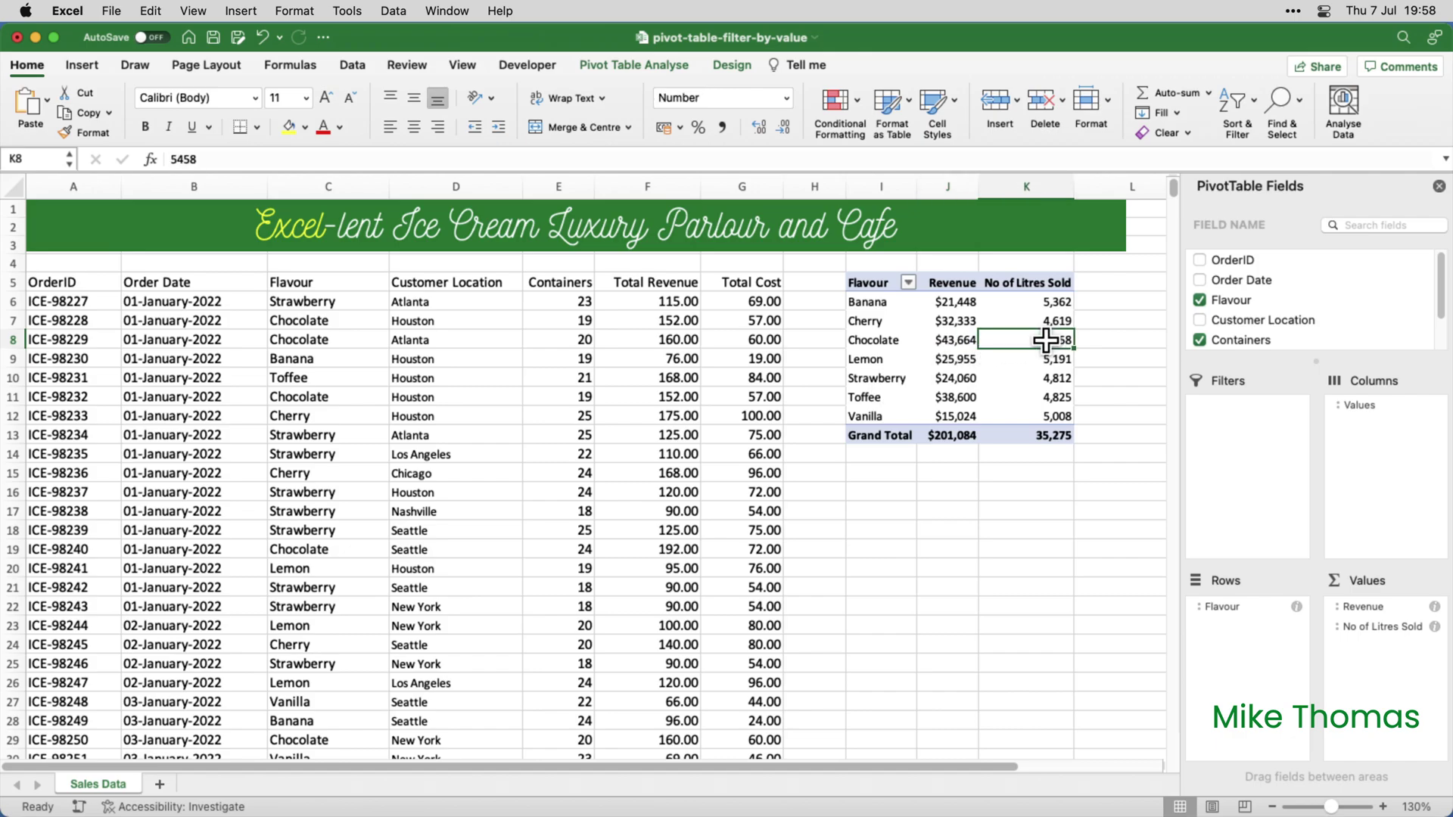
- Set a Flavour by-value filter of Greater than 5000
{"action": "left_click", "coordinate": [908, 283]}
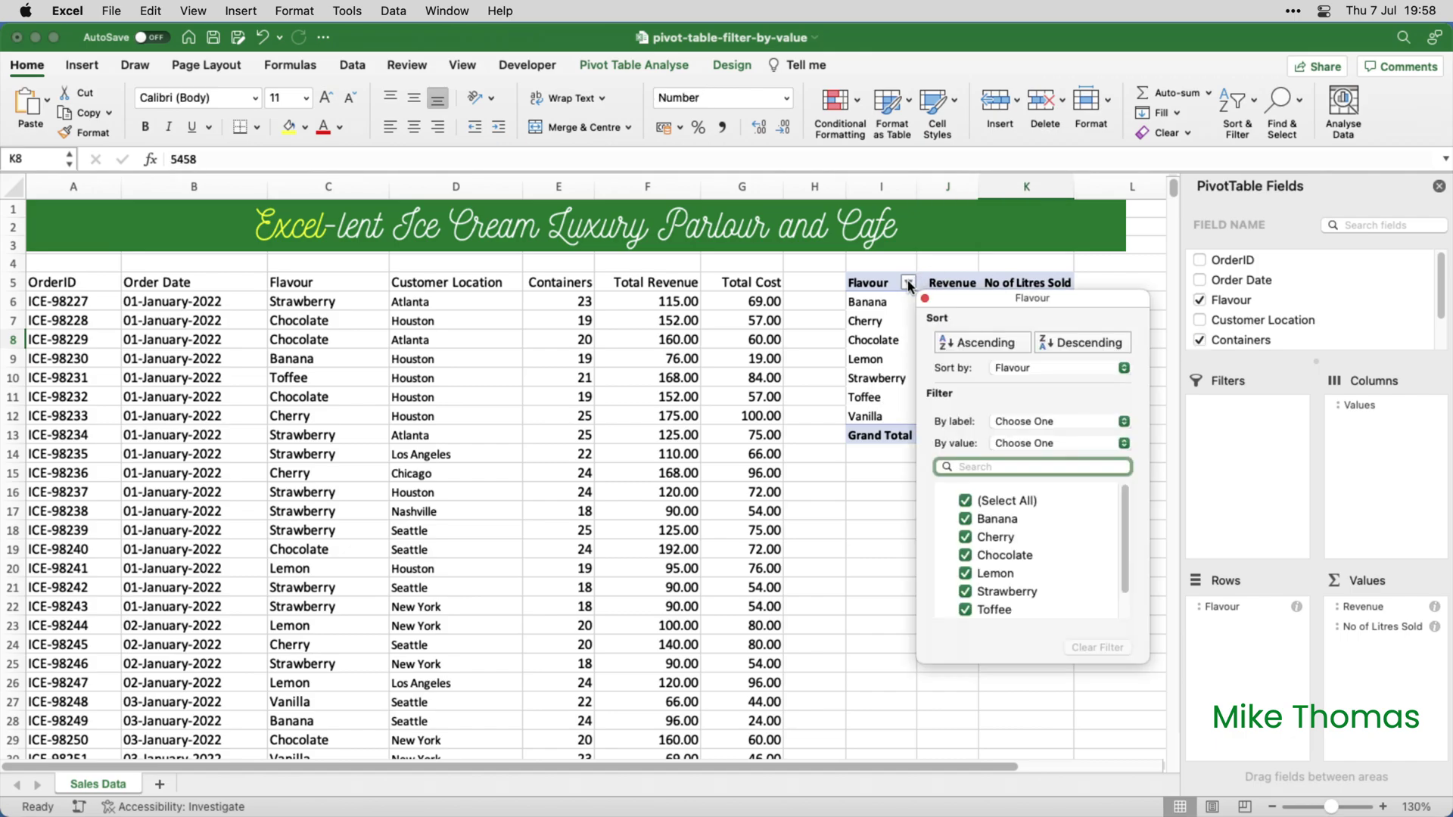
{"action": "left_click", "coordinate": [1028, 444]}
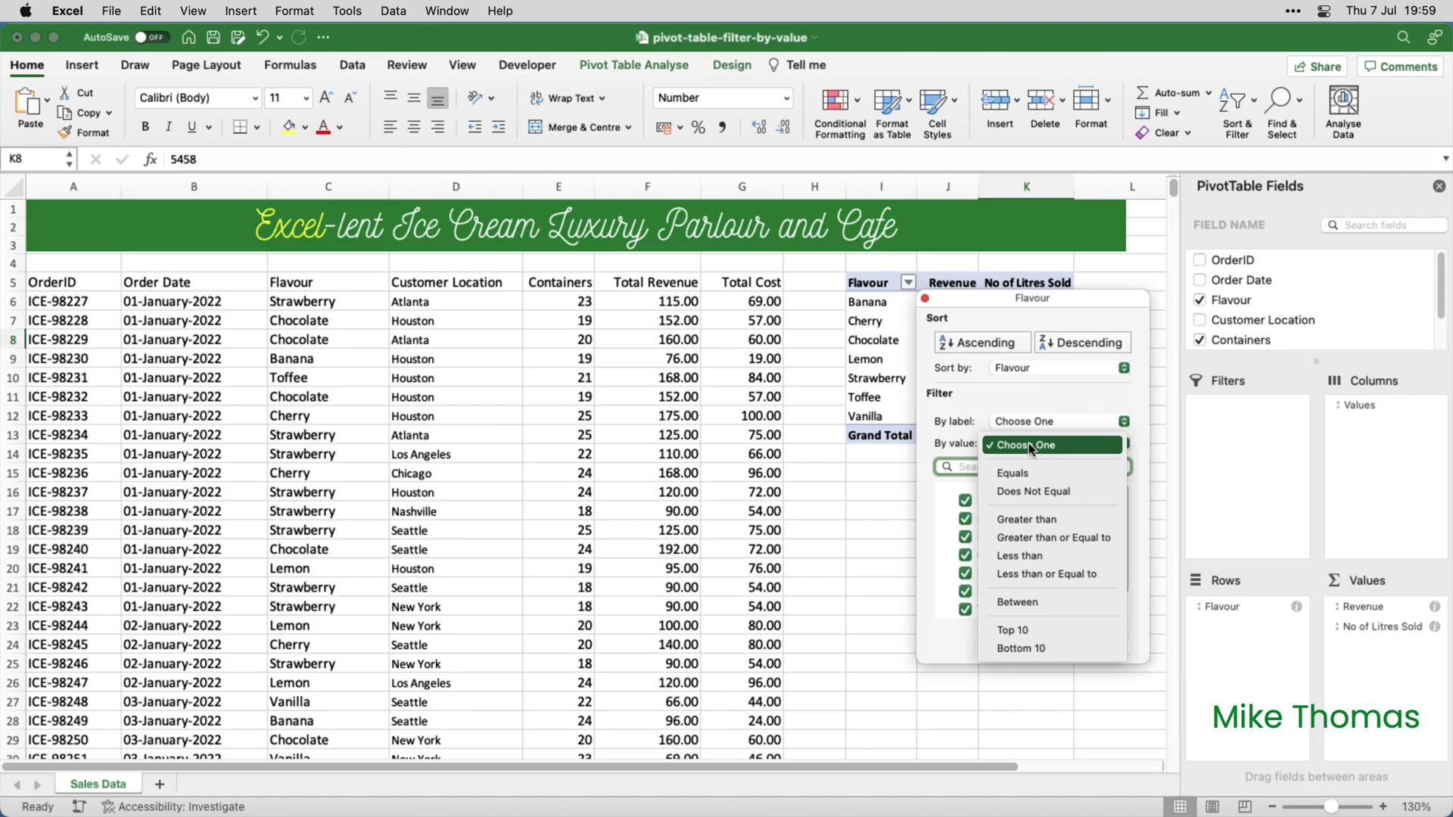
{"action": "left_click", "coordinate": [1047, 521]}
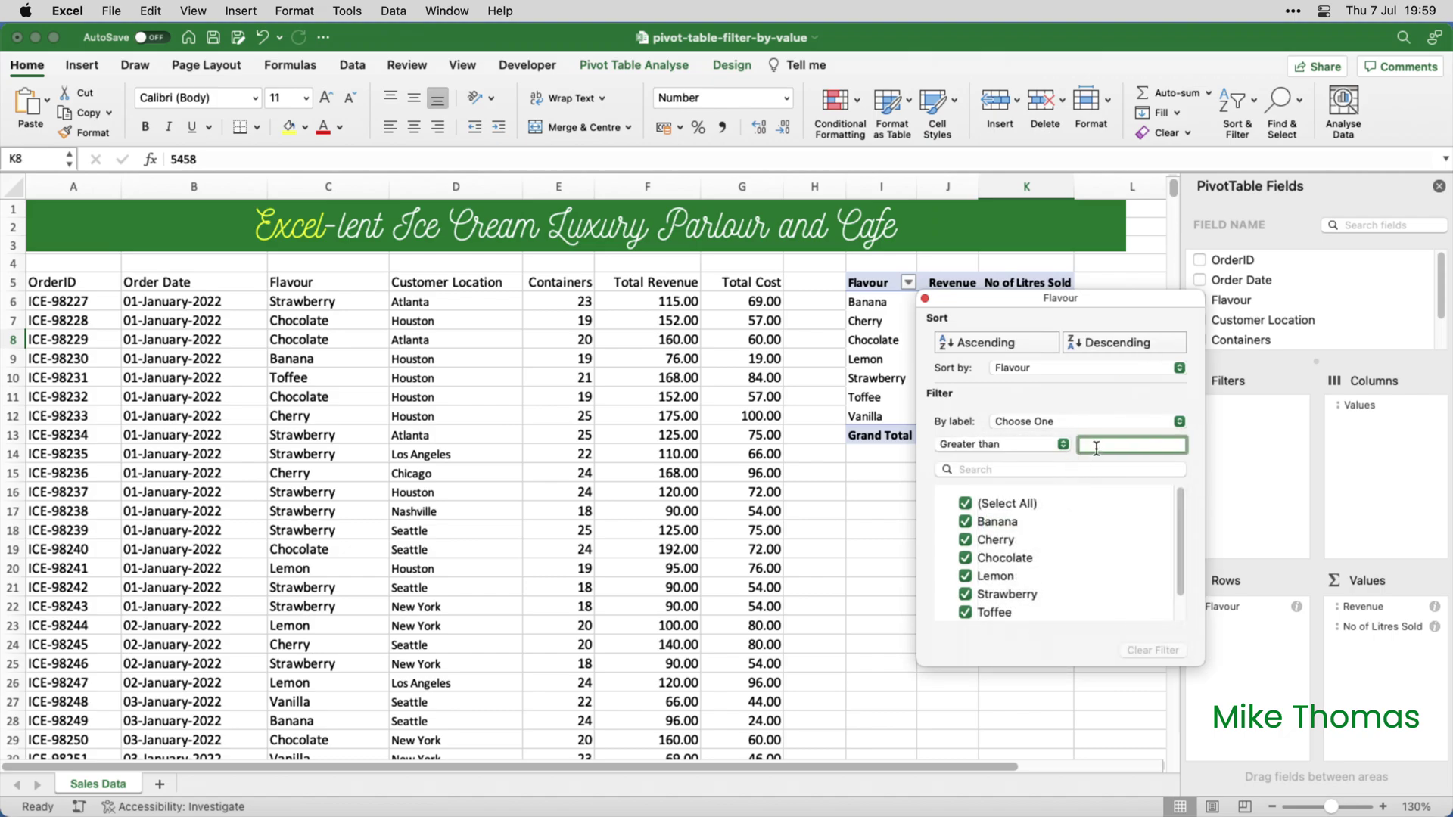
{"action": "type", "text": "5000"}
{"action": "left_click_drag", "start_coordinate": [1044, 298], "coordinate": [993, 482]}
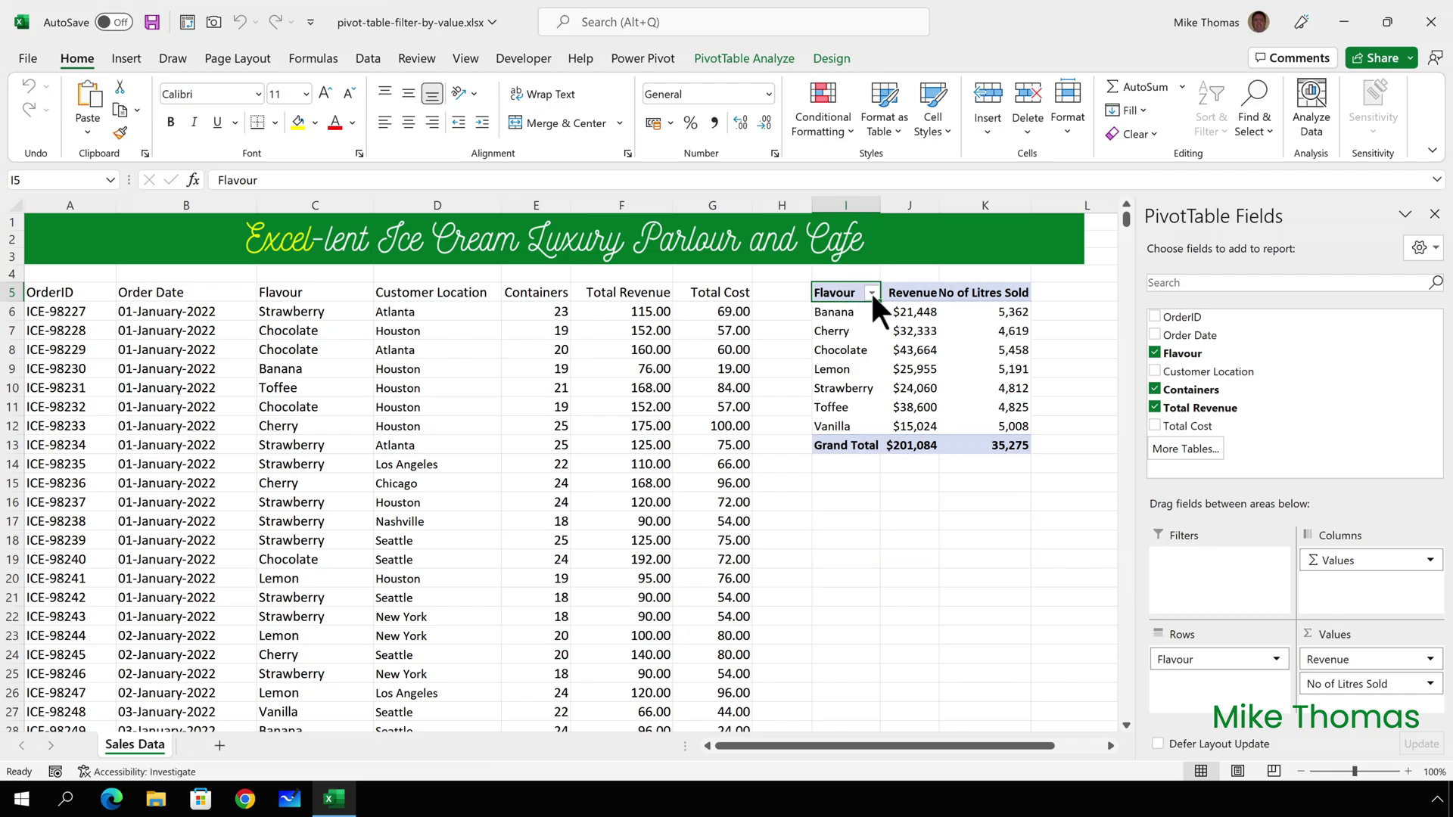
- Apply a Flavour value filter of No of Litres Sold greater than 5000, leaving Banana, Chocolate, Lemon and Vanilla
{"action": "left_click", "coordinate": [872, 293]}
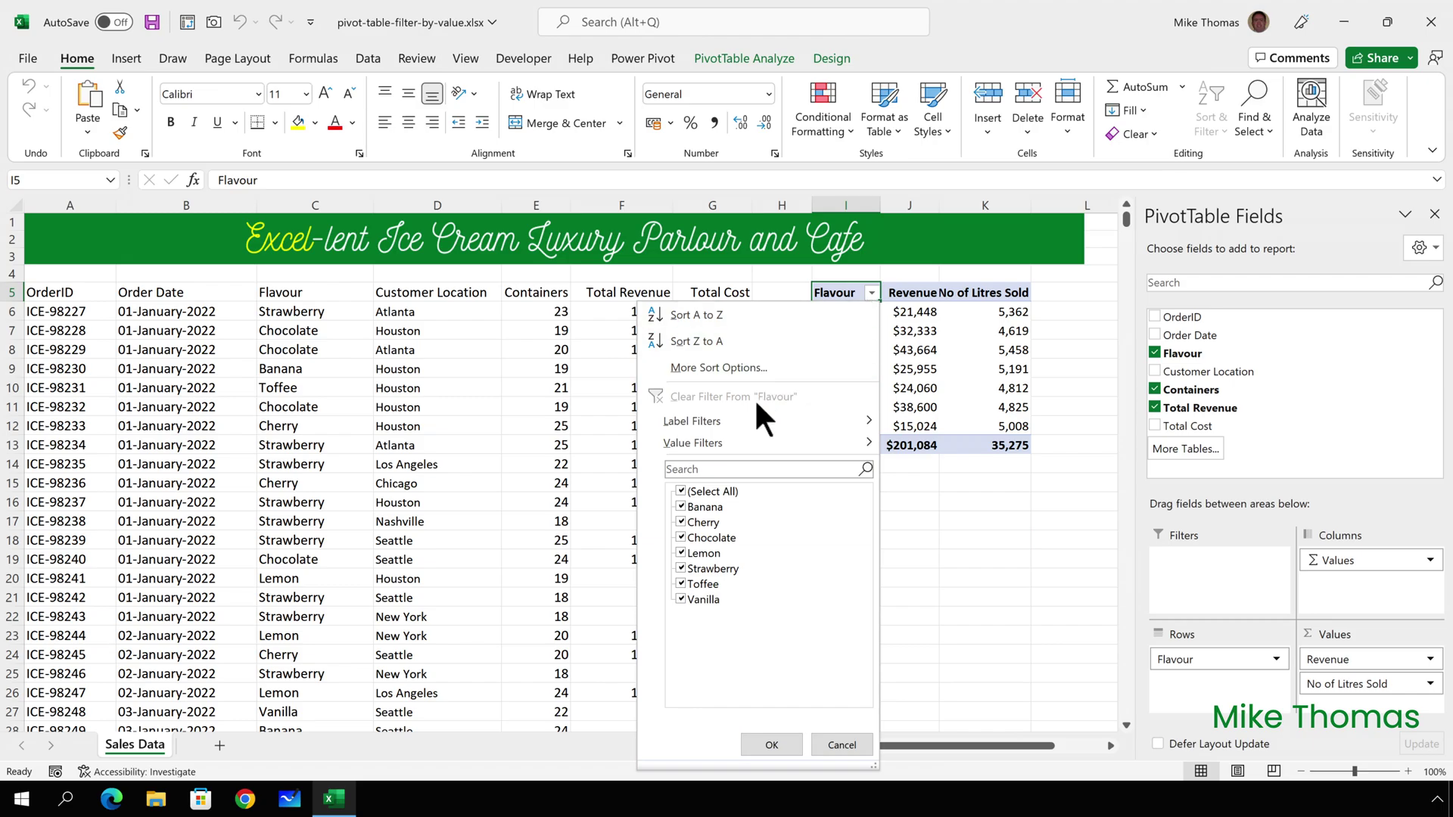
{"action": "mouse_move", "coordinate": [739, 442]}
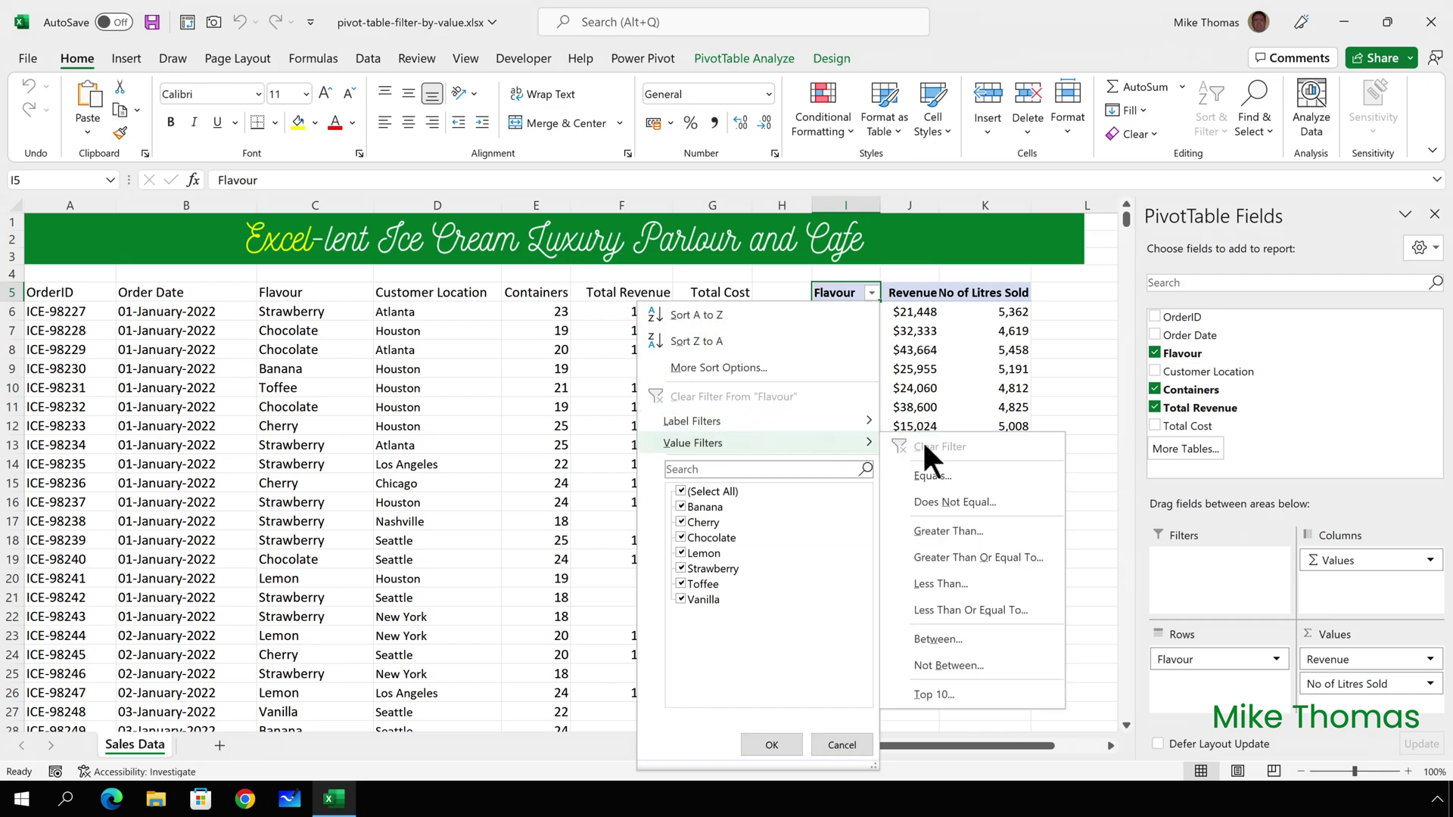
{"action": "left_click", "coordinate": [967, 530]}
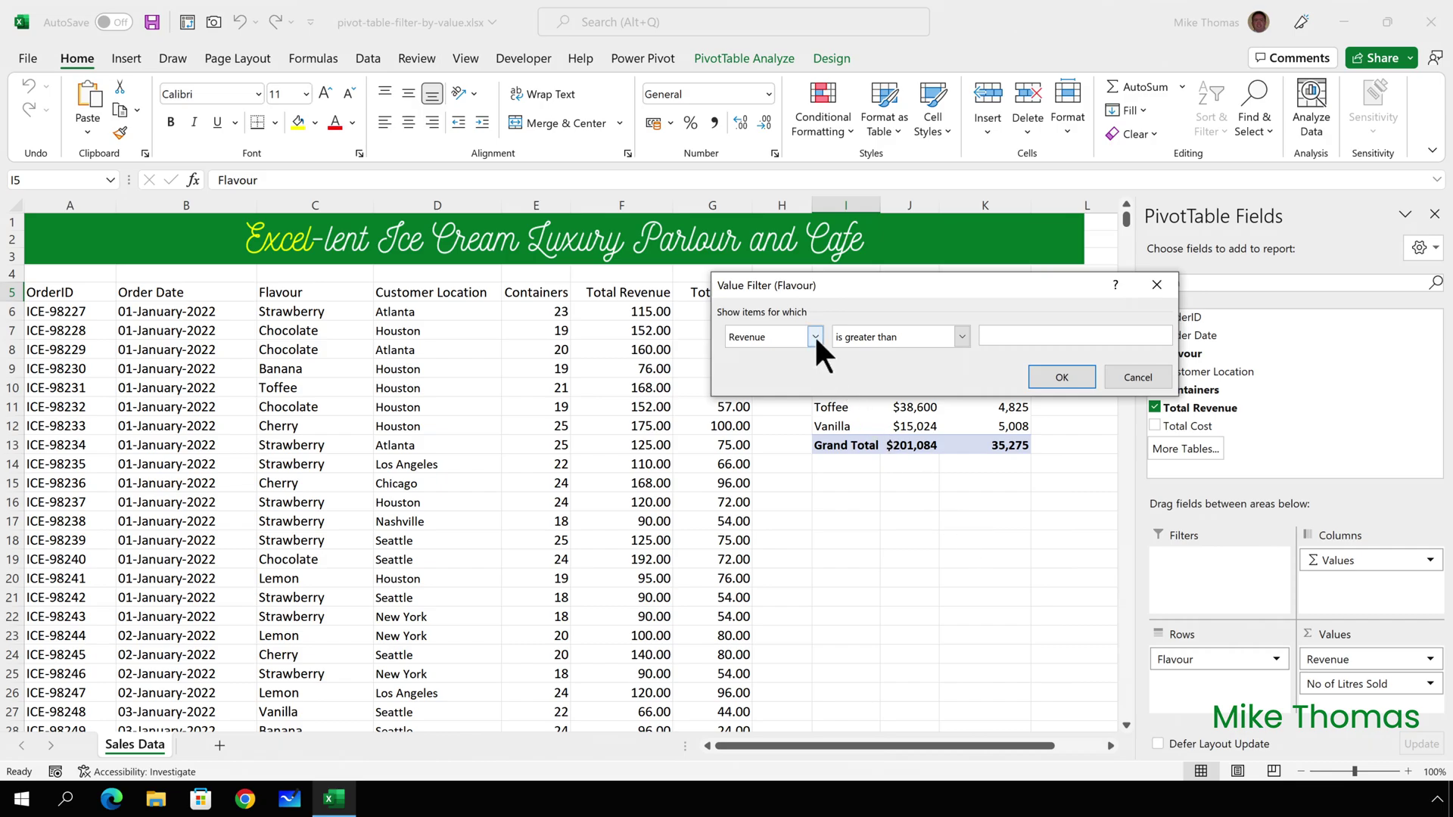
{"action": "left_click", "coordinate": [814, 334]}
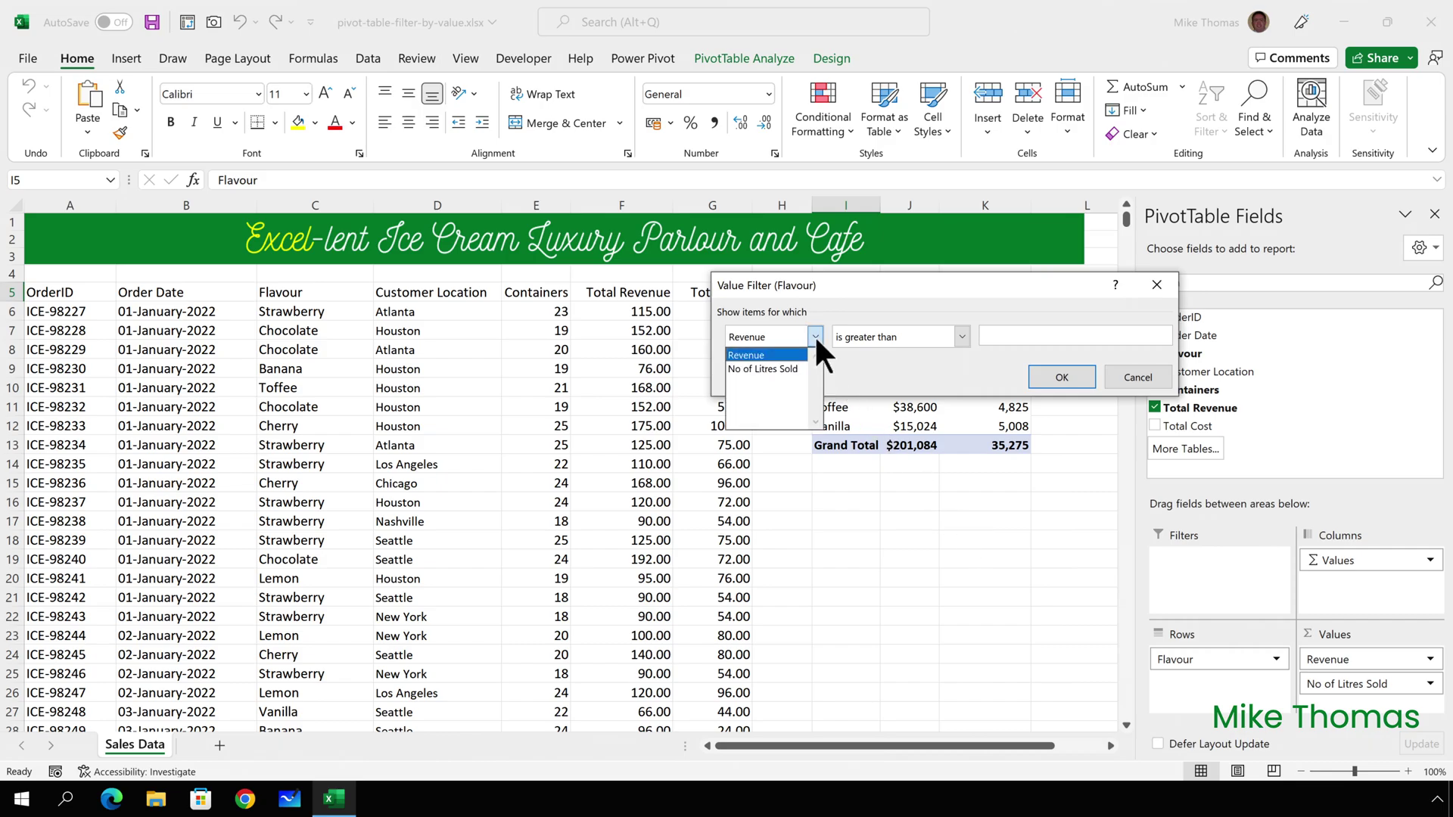
{"action": "left_click", "coordinate": [795, 361]}
{"action": "left_click", "coordinate": [1012, 334]}
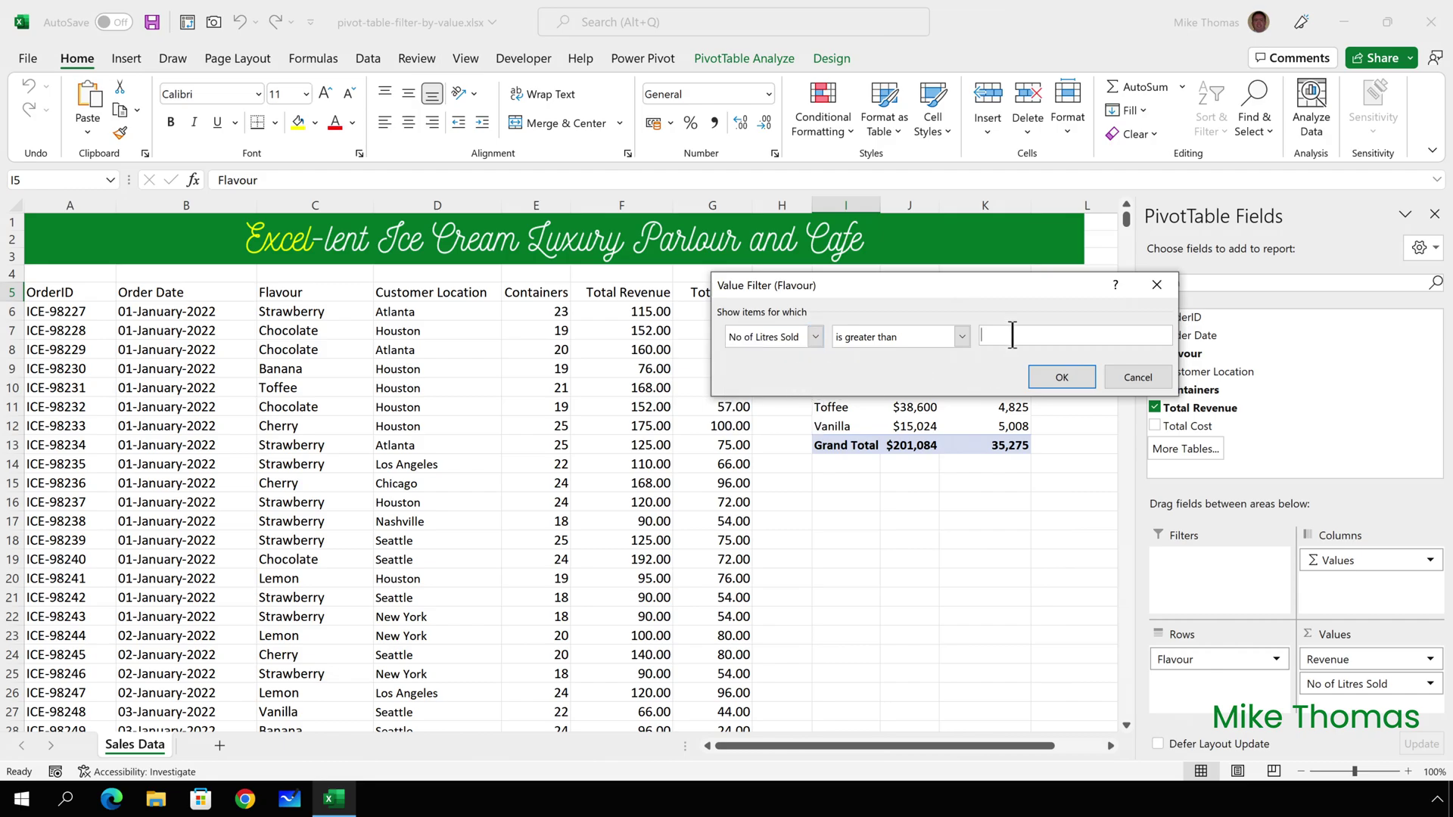
{"action": "type", "text": "5000"}
{"action": "left_click", "coordinate": [1062, 374]}
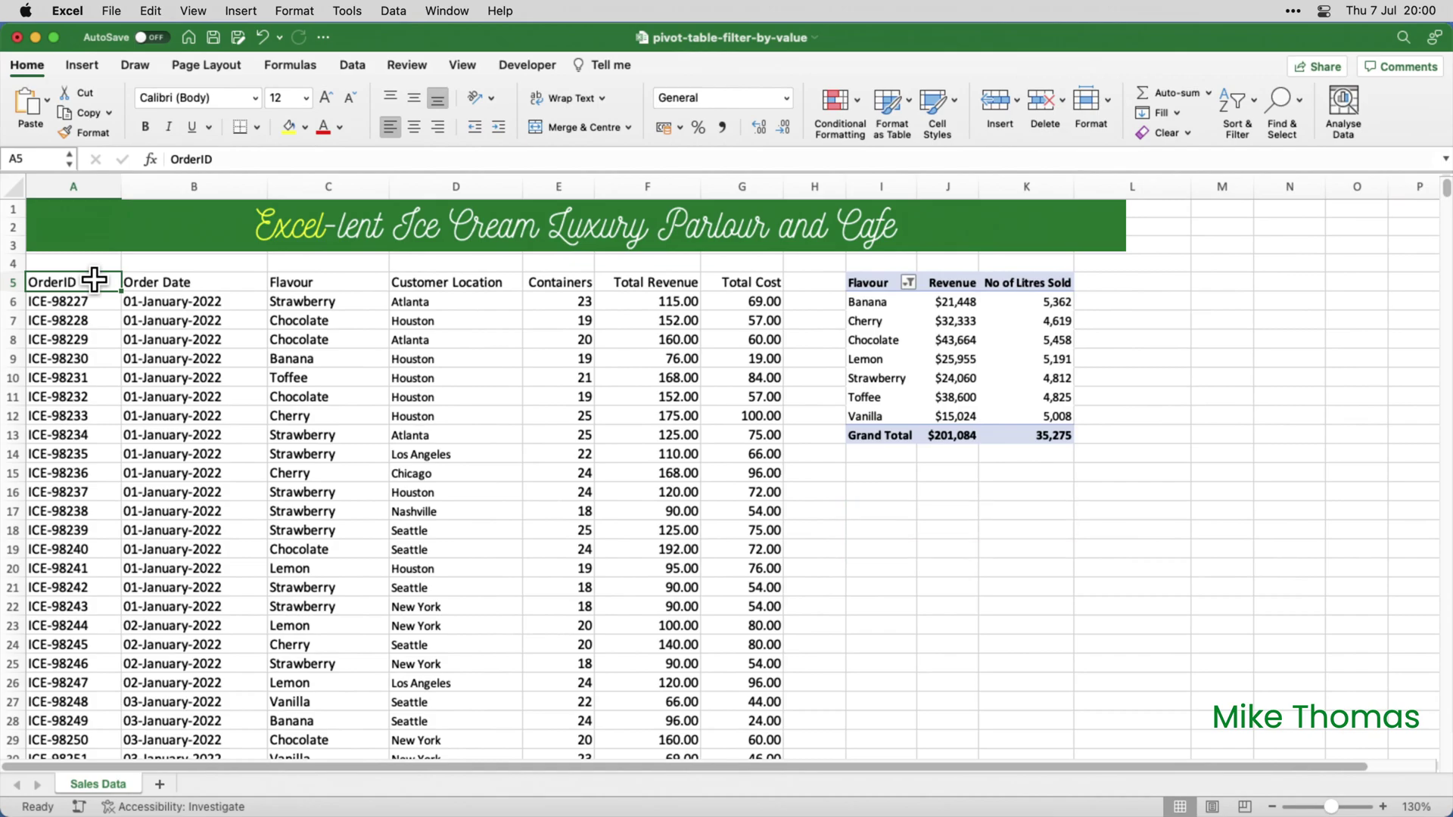
- From cell L5, turn on Data > Filter to add AutoFilter arrows to header row 5
{"action": "left_click", "coordinate": [868, 285]}
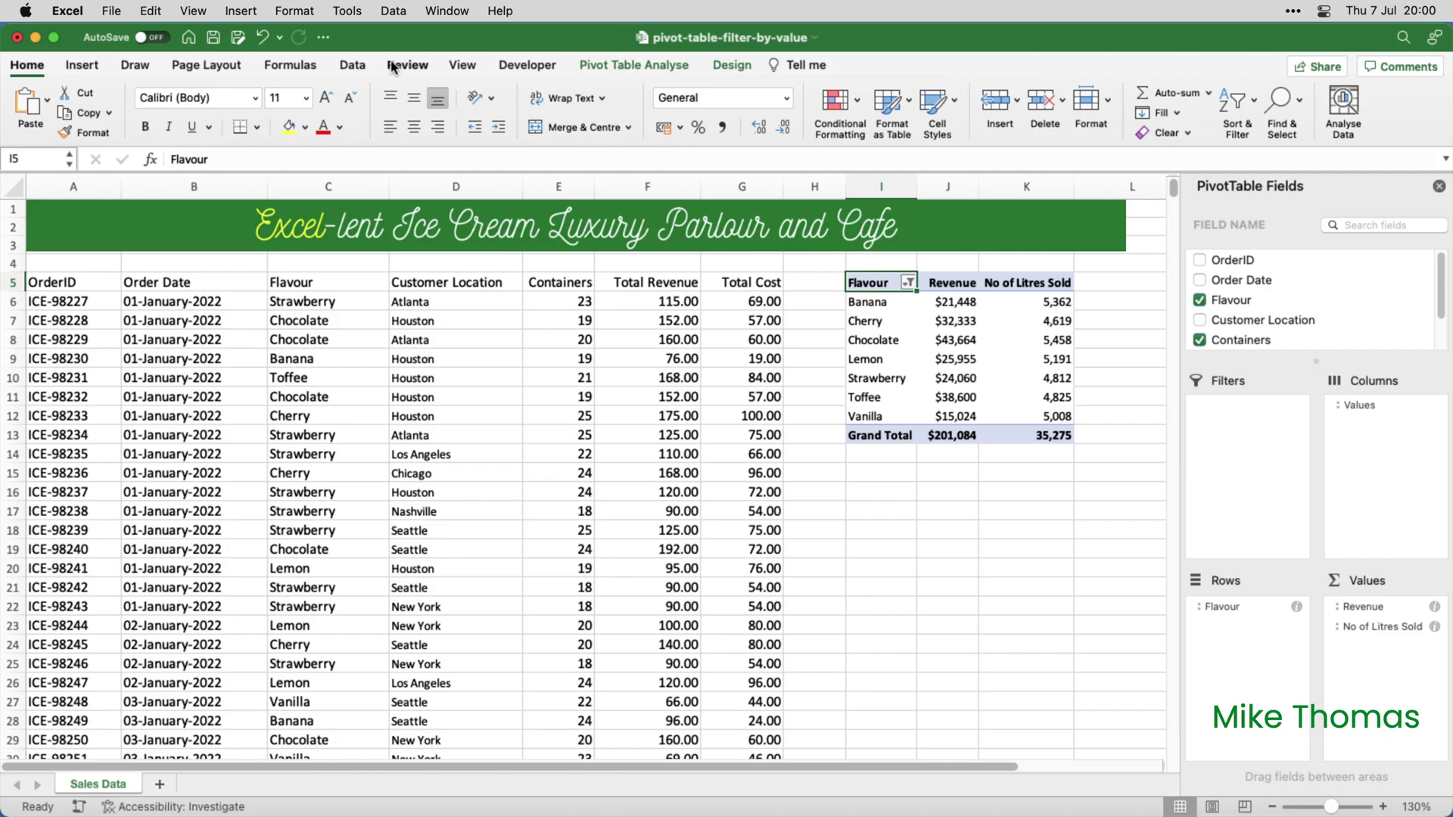
{"action": "left_click", "coordinate": [354, 66]}
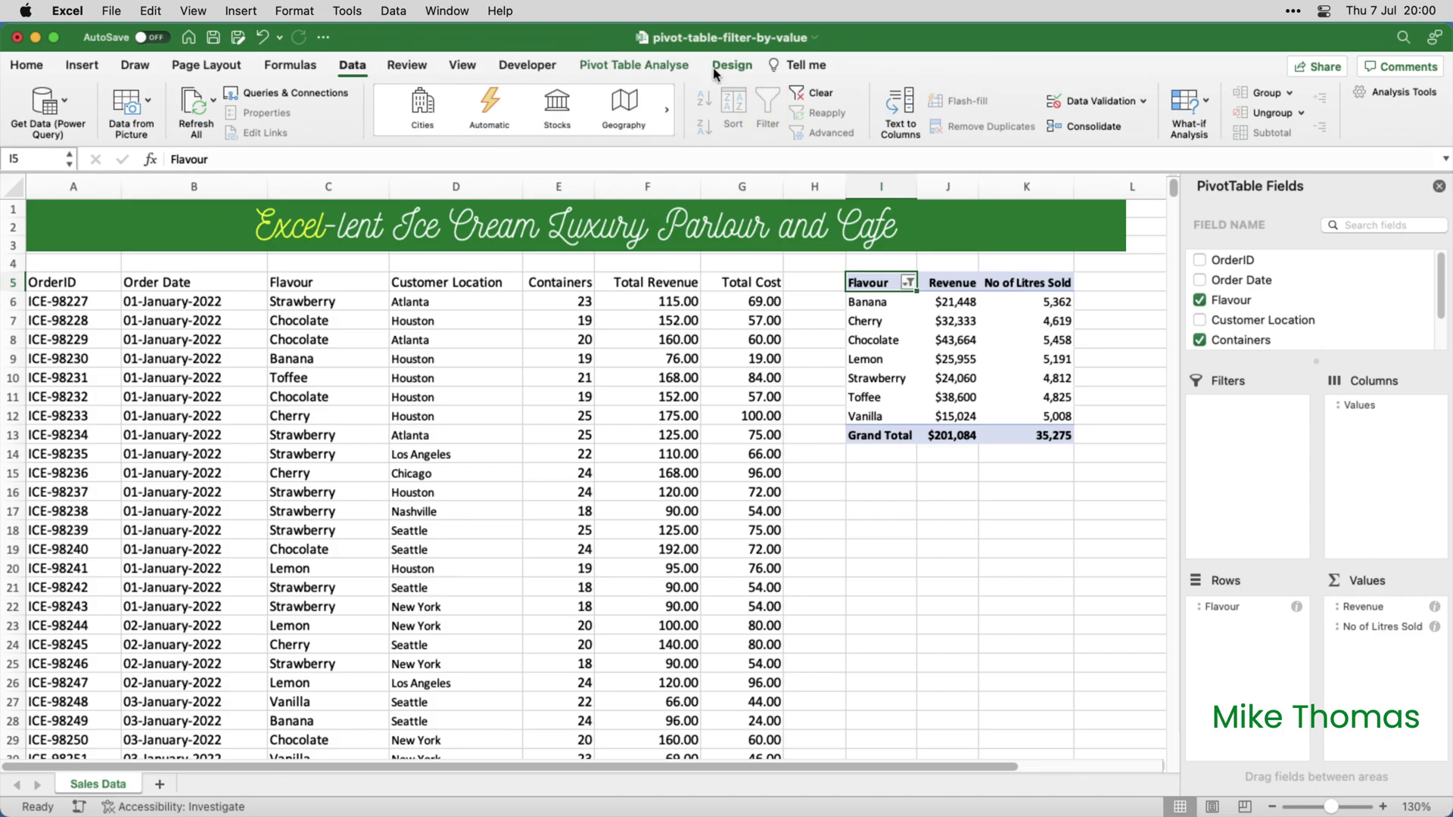
{"action": "left_click", "coordinate": [1104, 279]}
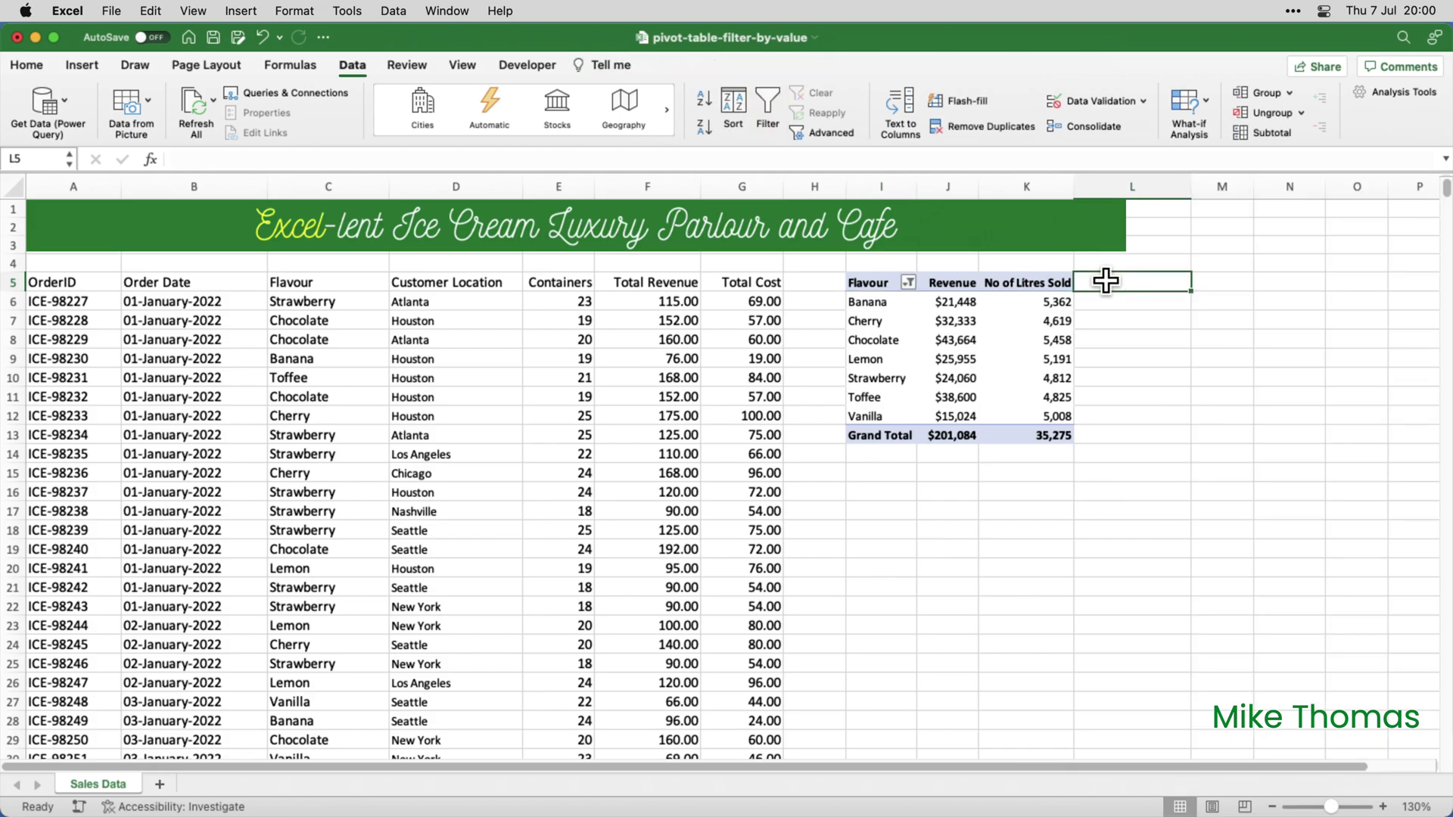
{"action": "left_click", "coordinate": [769, 106]}
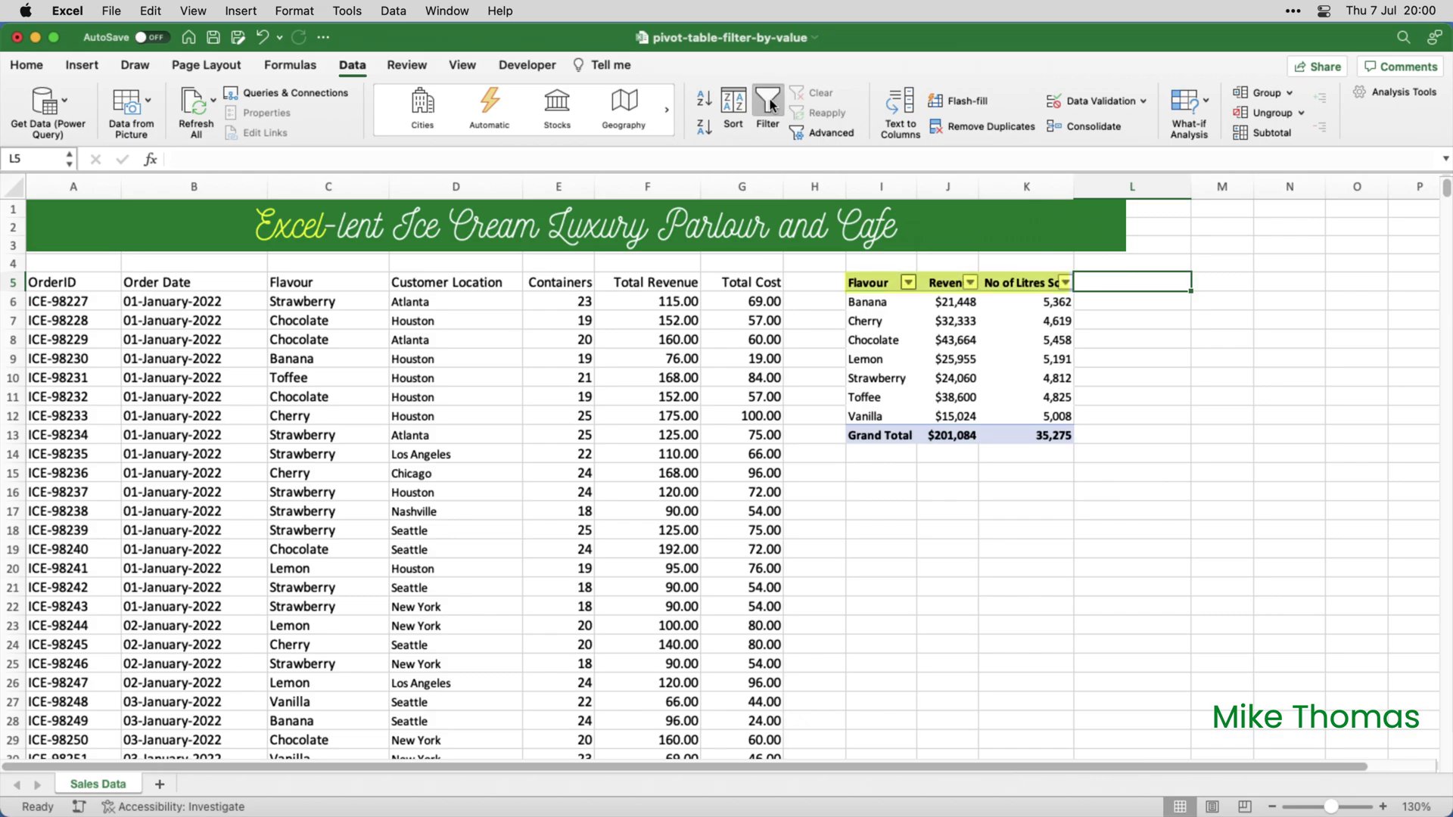
{"action": "left_click", "coordinate": [1066, 283]}
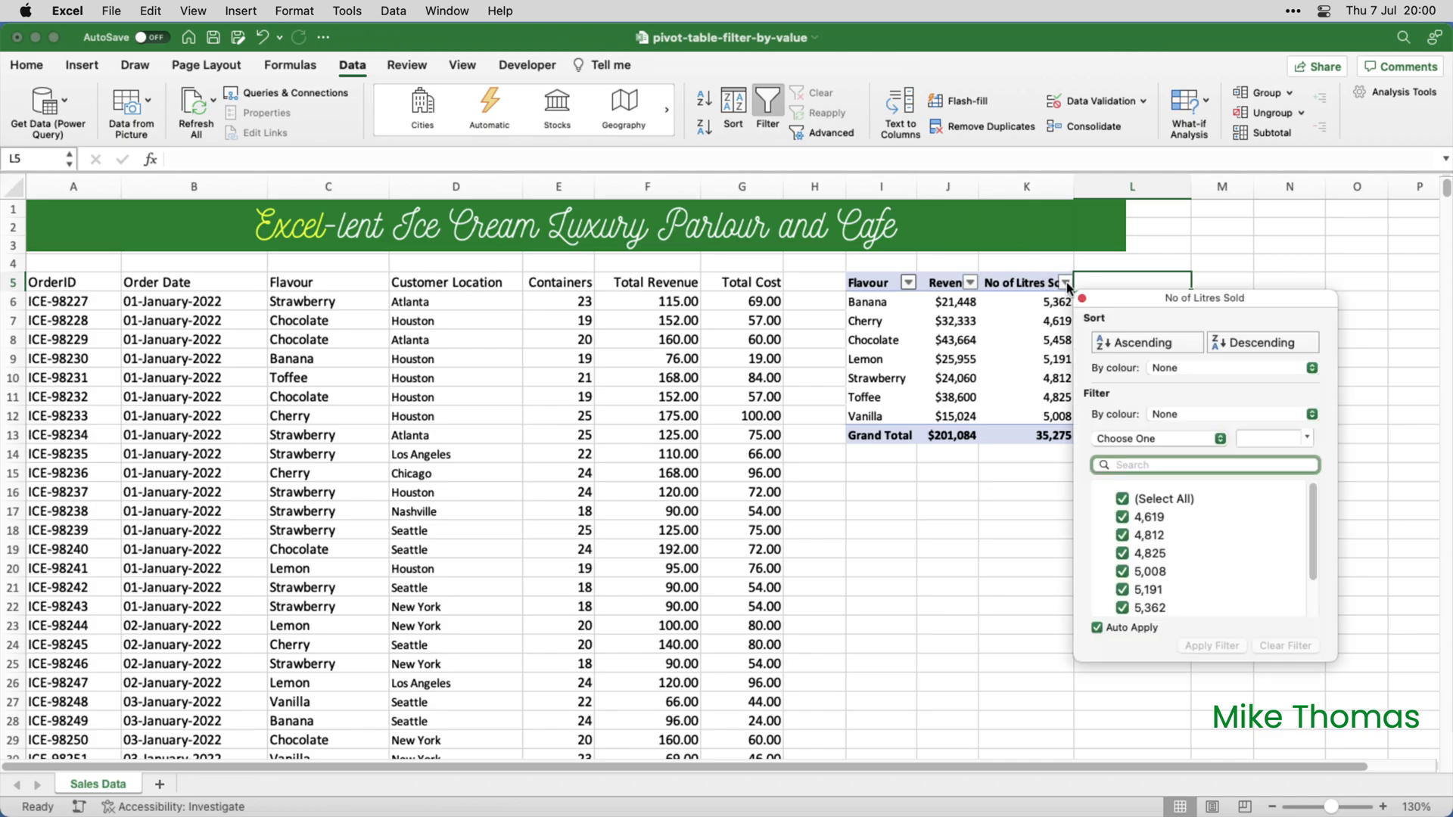
{"action": "left_click", "coordinate": [1147, 439]}
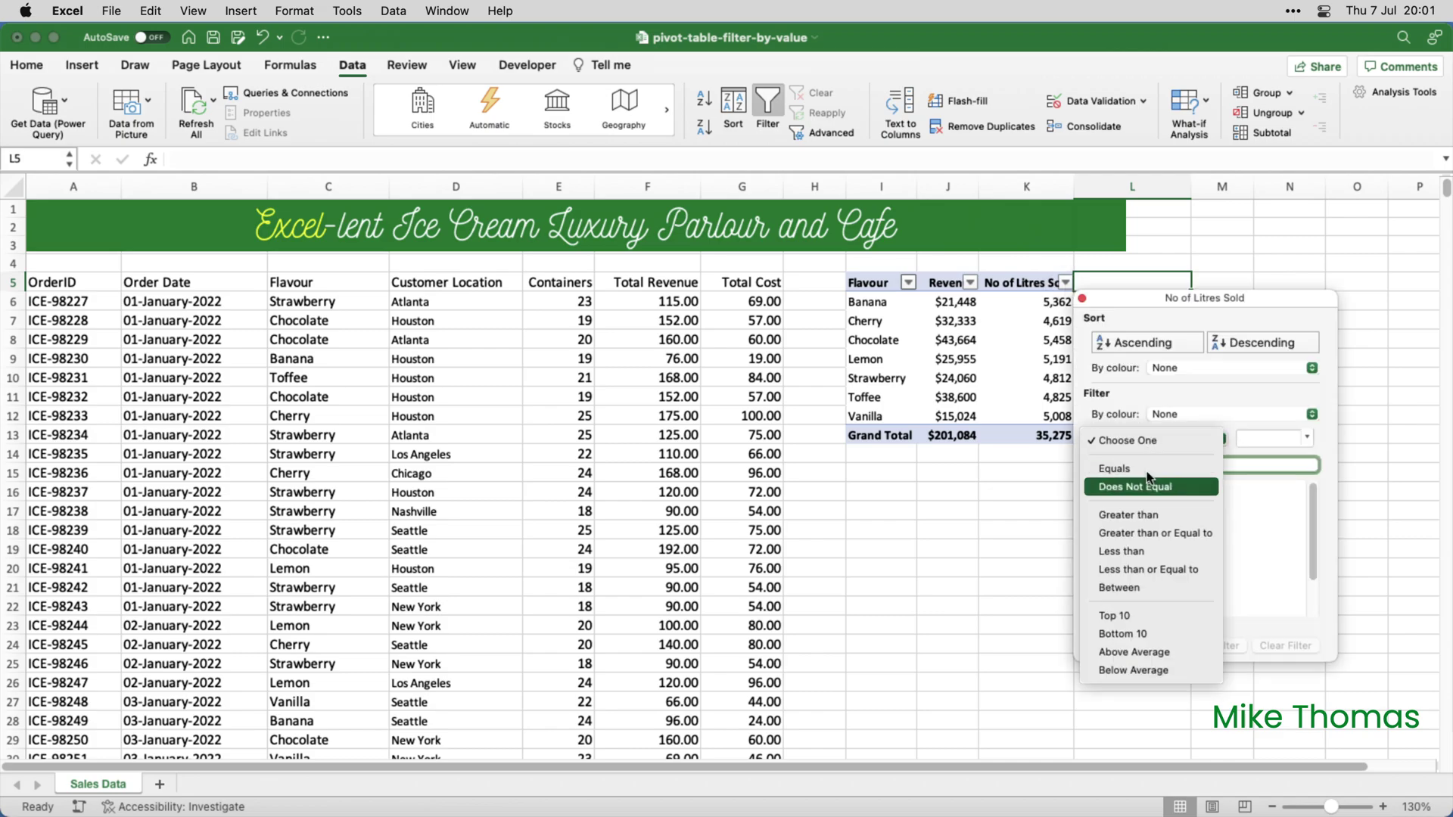
{"action": "left_click", "coordinate": [1165, 515]}
{"action": "type", "text": "5000"}
{"action": "key", "text": "Return"}
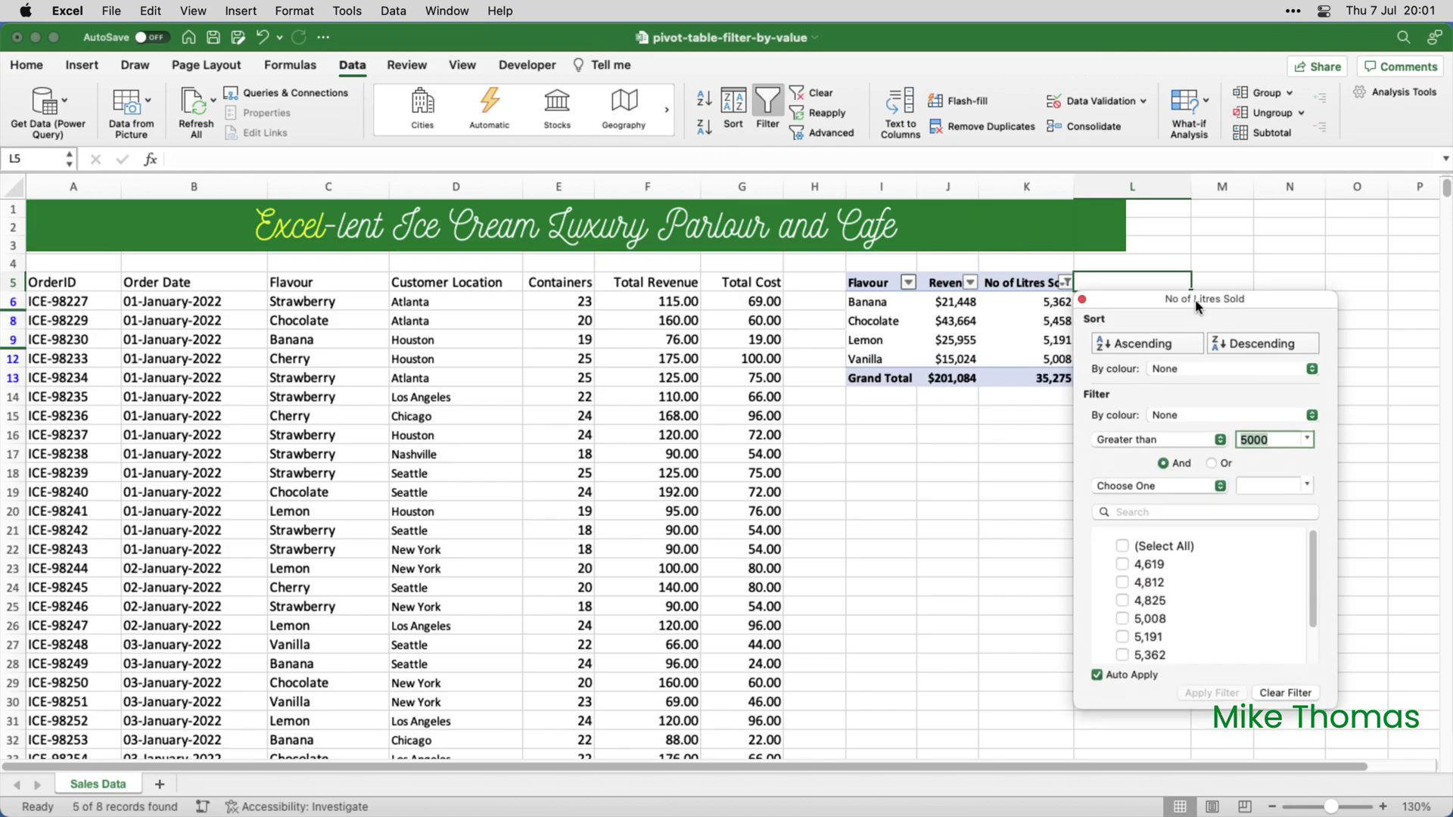
{"action": "left_click_drag", "start_coordinate": [1198, 306], "coordinate": [1162, 412]}
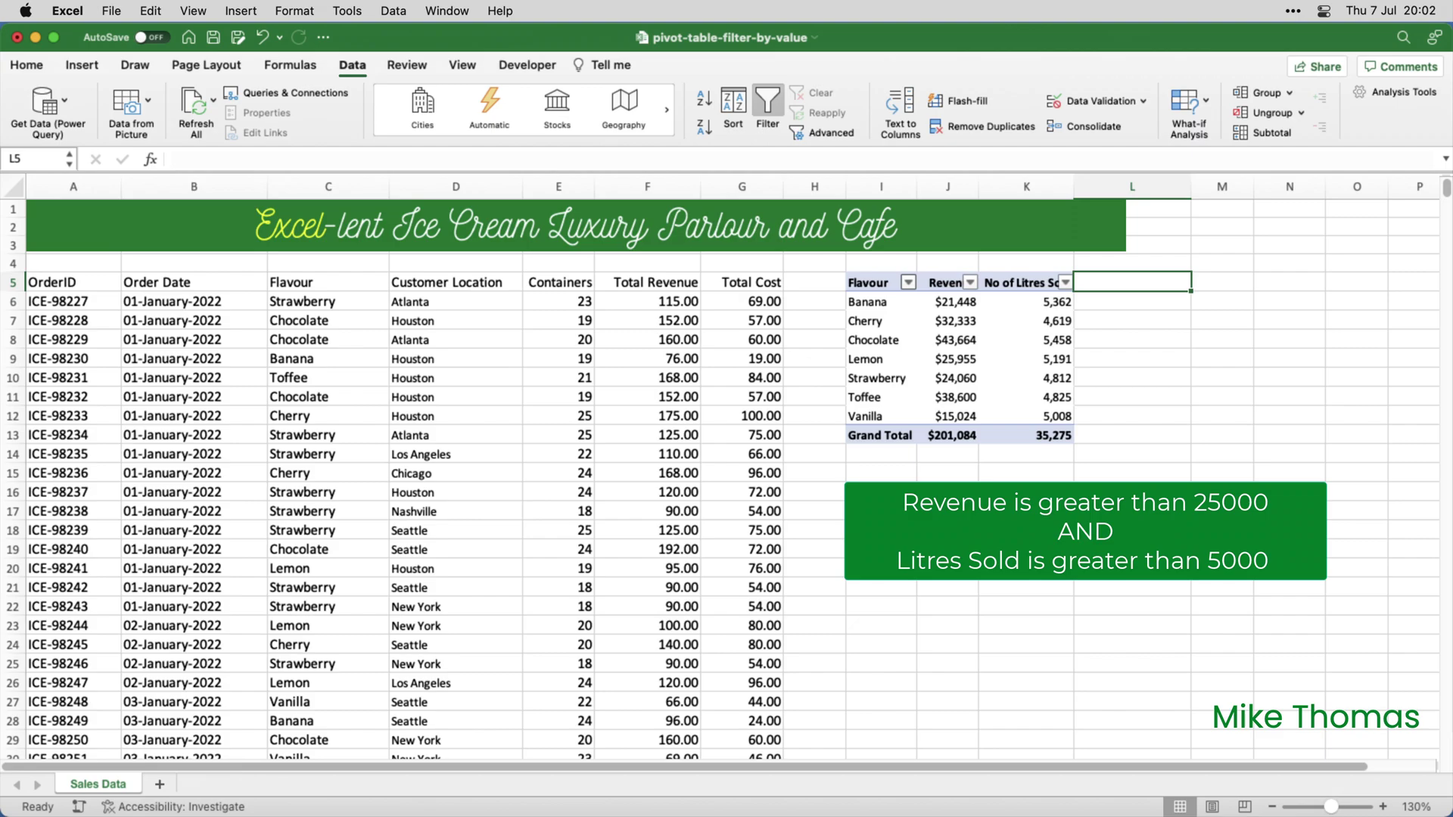
- Filter the Revenue column to values greater than 25000
{"action": "left_click", "coordinate": [969, 283]}
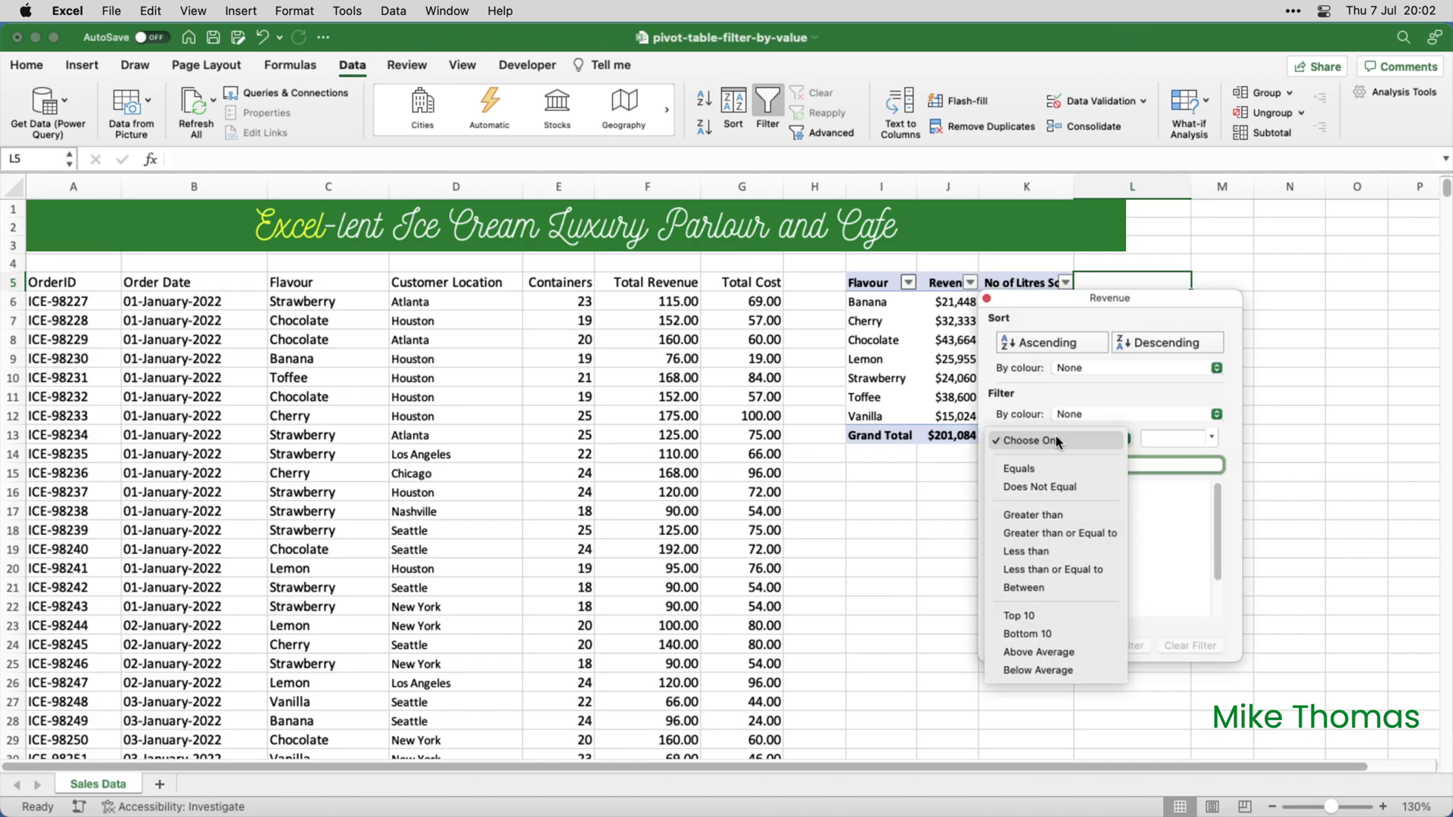
{"action": "left_click", "coordinate": [1033, 515]}
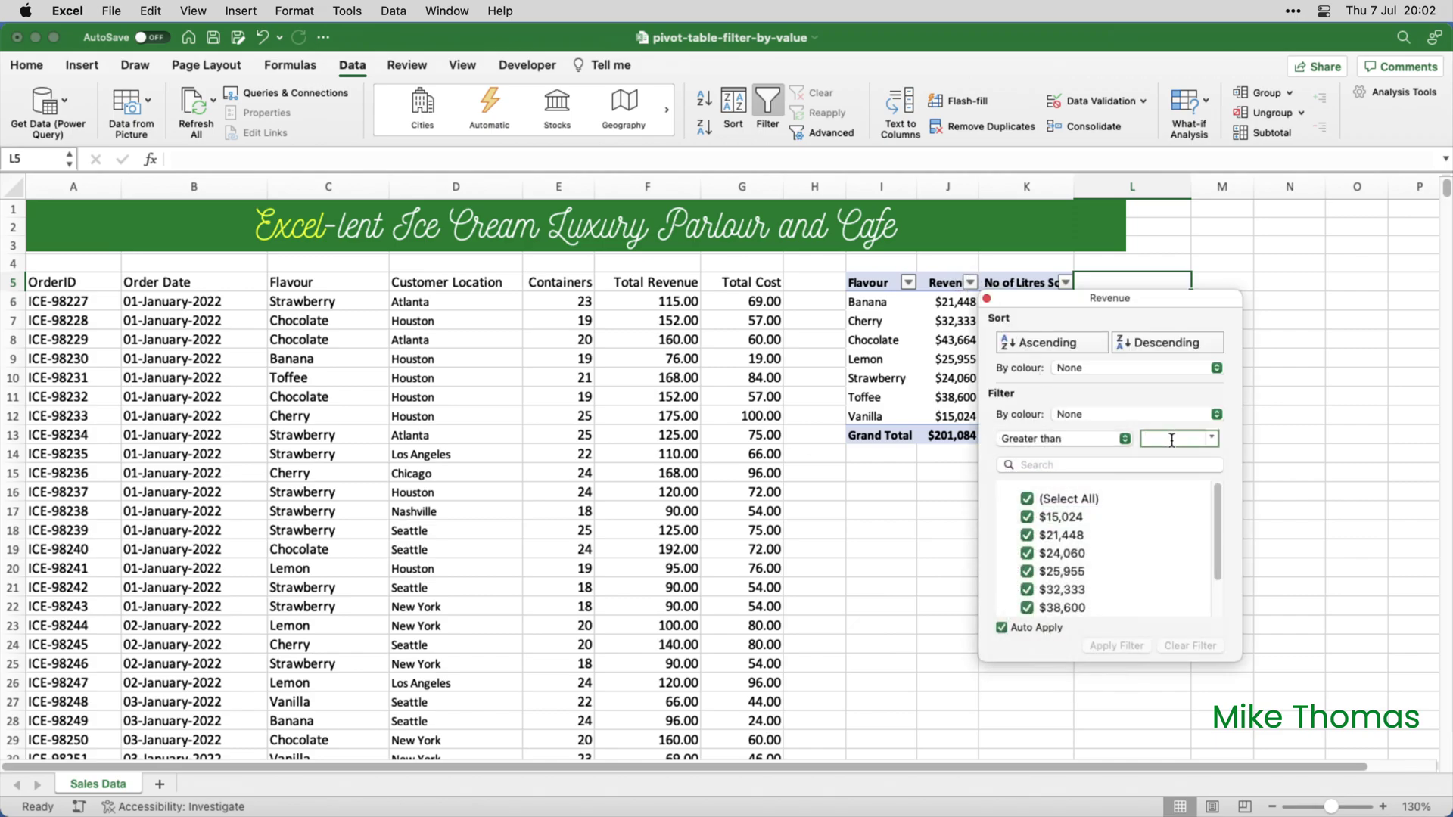
{"action": "type", "text": "25000"}
{"action": "left_click", "coordinate": [987, 298]}
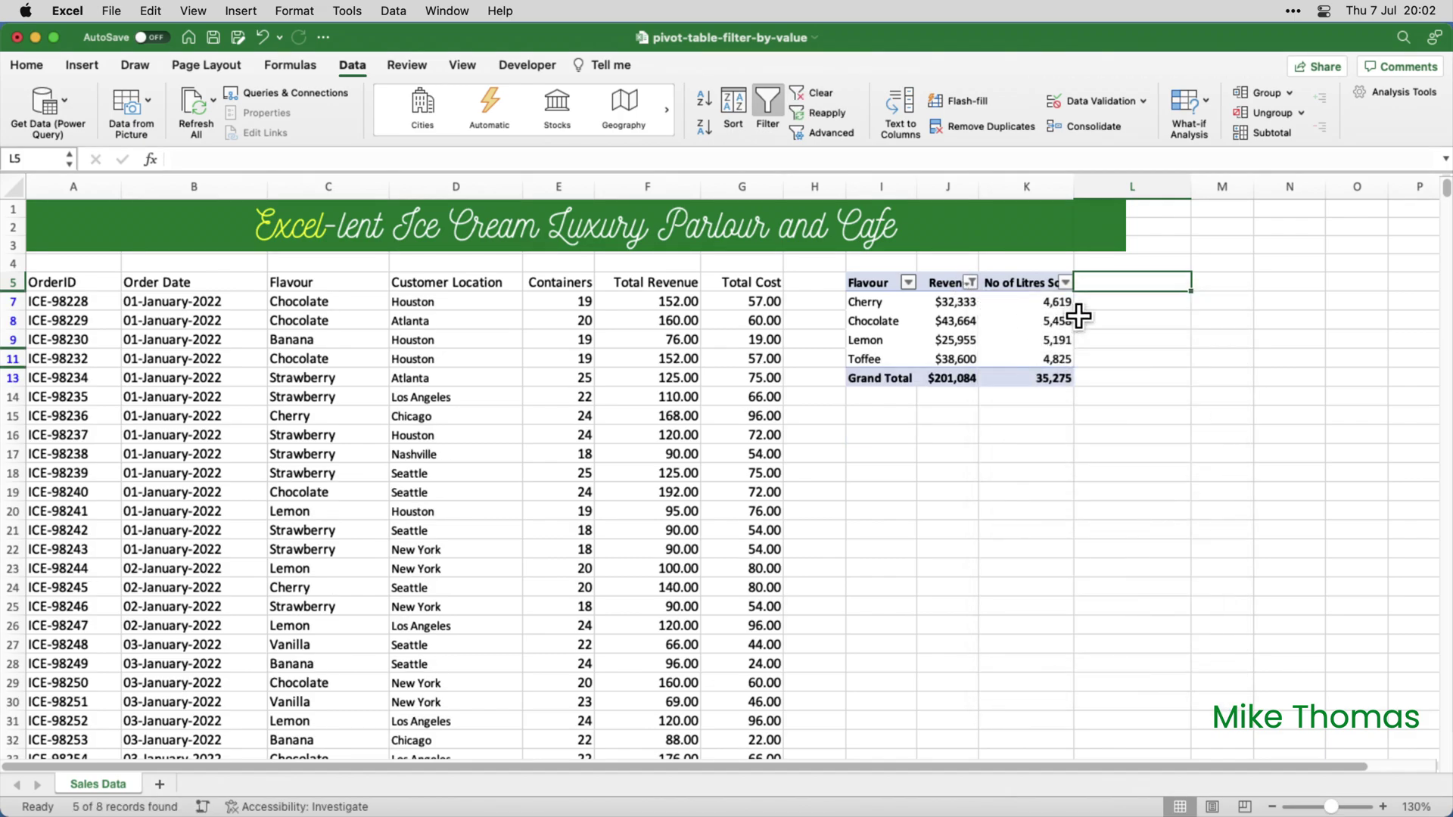
- Filter No of Litres Sold to greater than 5000, leaving Chocolate and Lemon
{"action": "left_click", "coordinate": [1065, 282]}
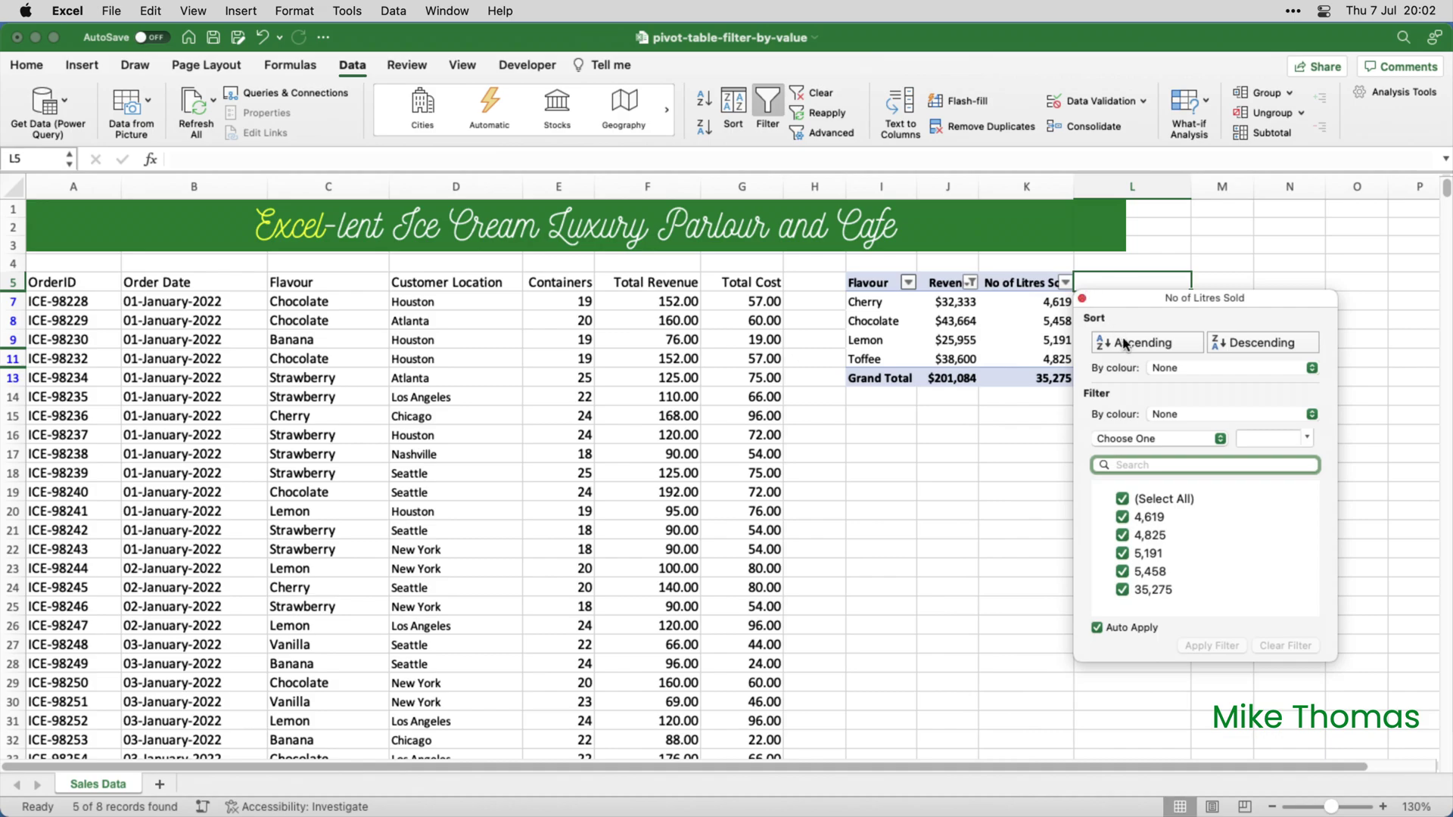
{"action": "left_click", "coordinate": [1165, 439]}
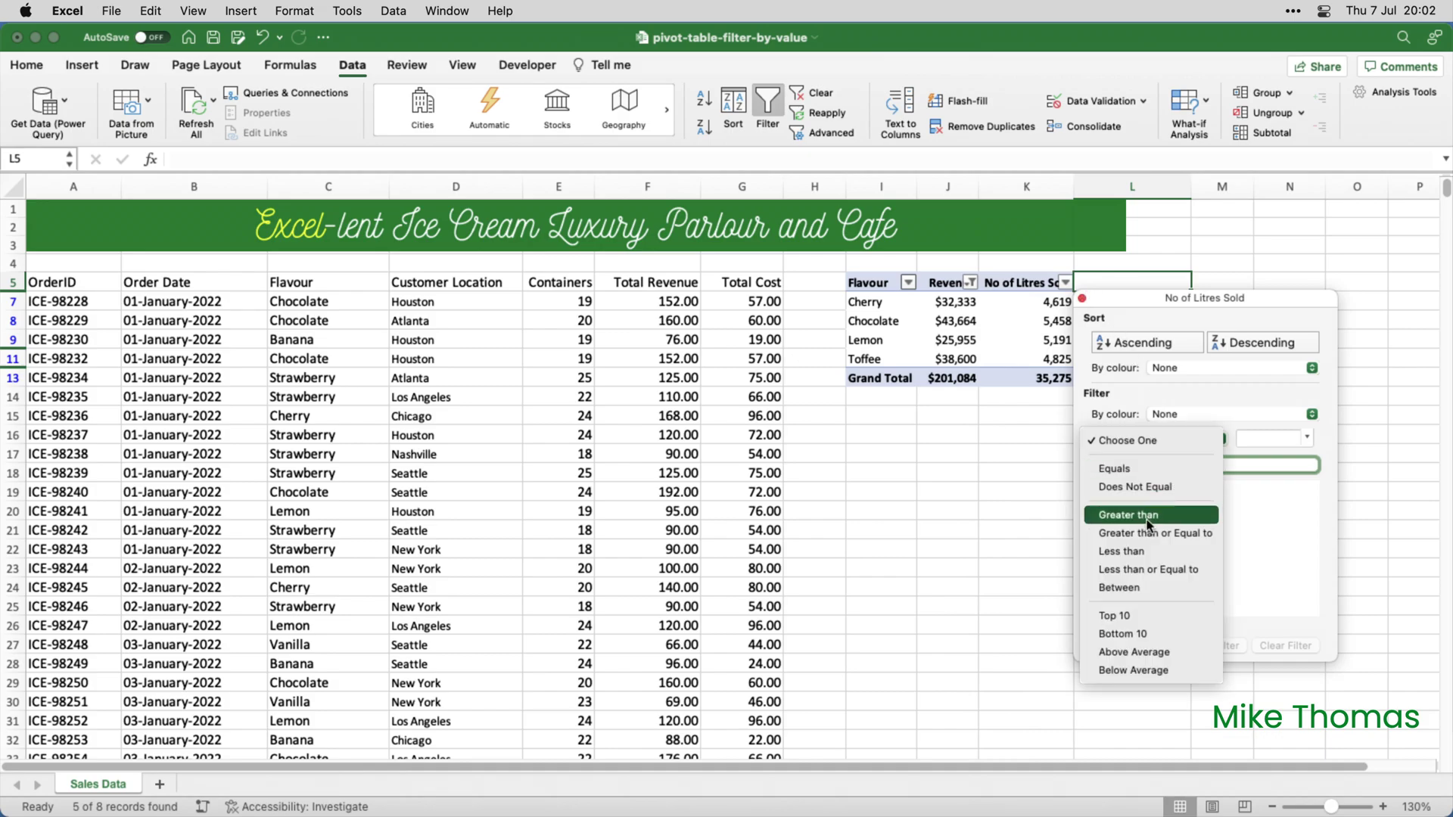
{"action": "left_click", "coordinate": [1147, 516]}
{"action": "type", "text": "5000"}
{"action": "key", "text": "Return"}
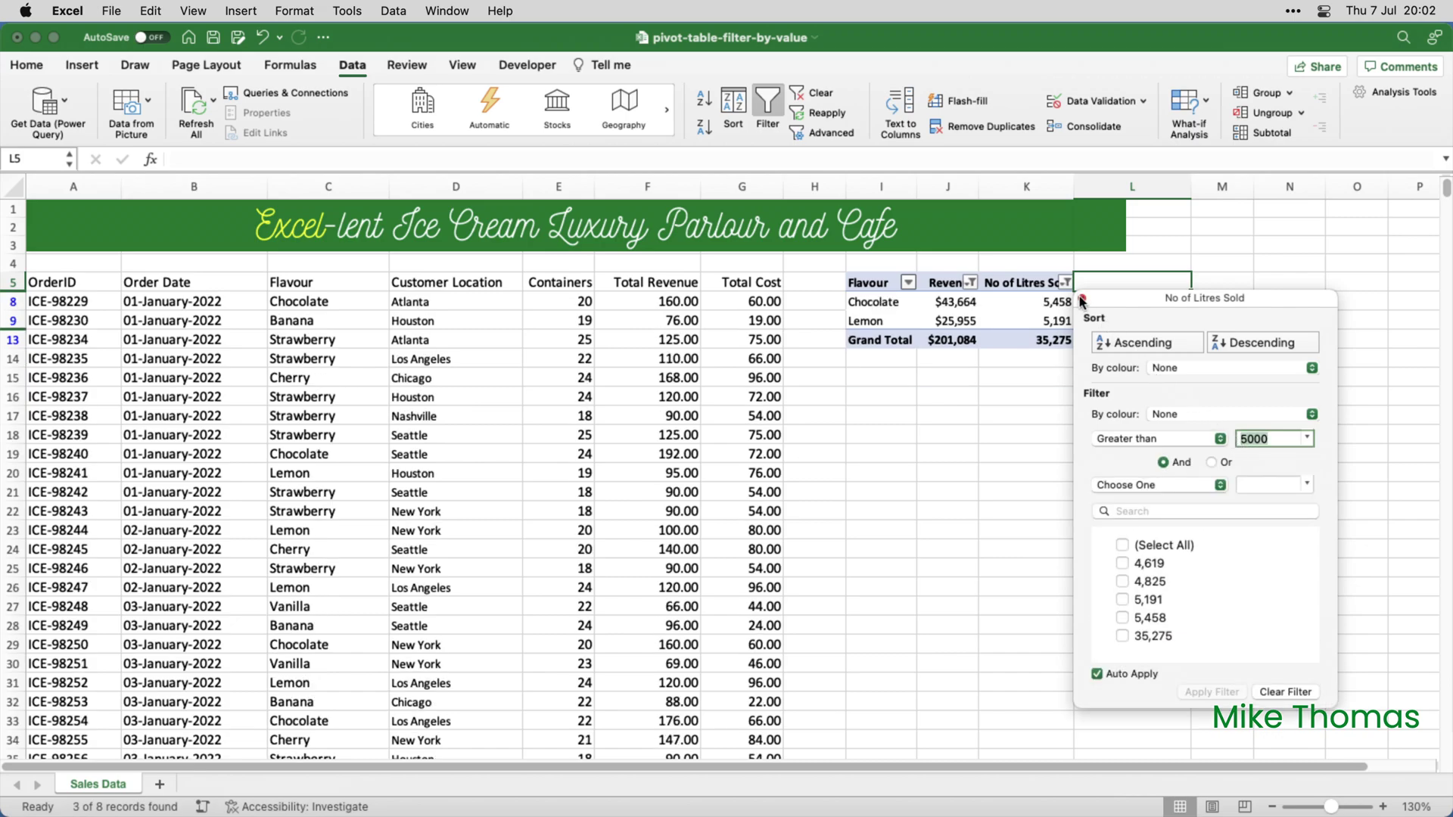
{"action": "left_click", "coordinate": [1081, 299]}
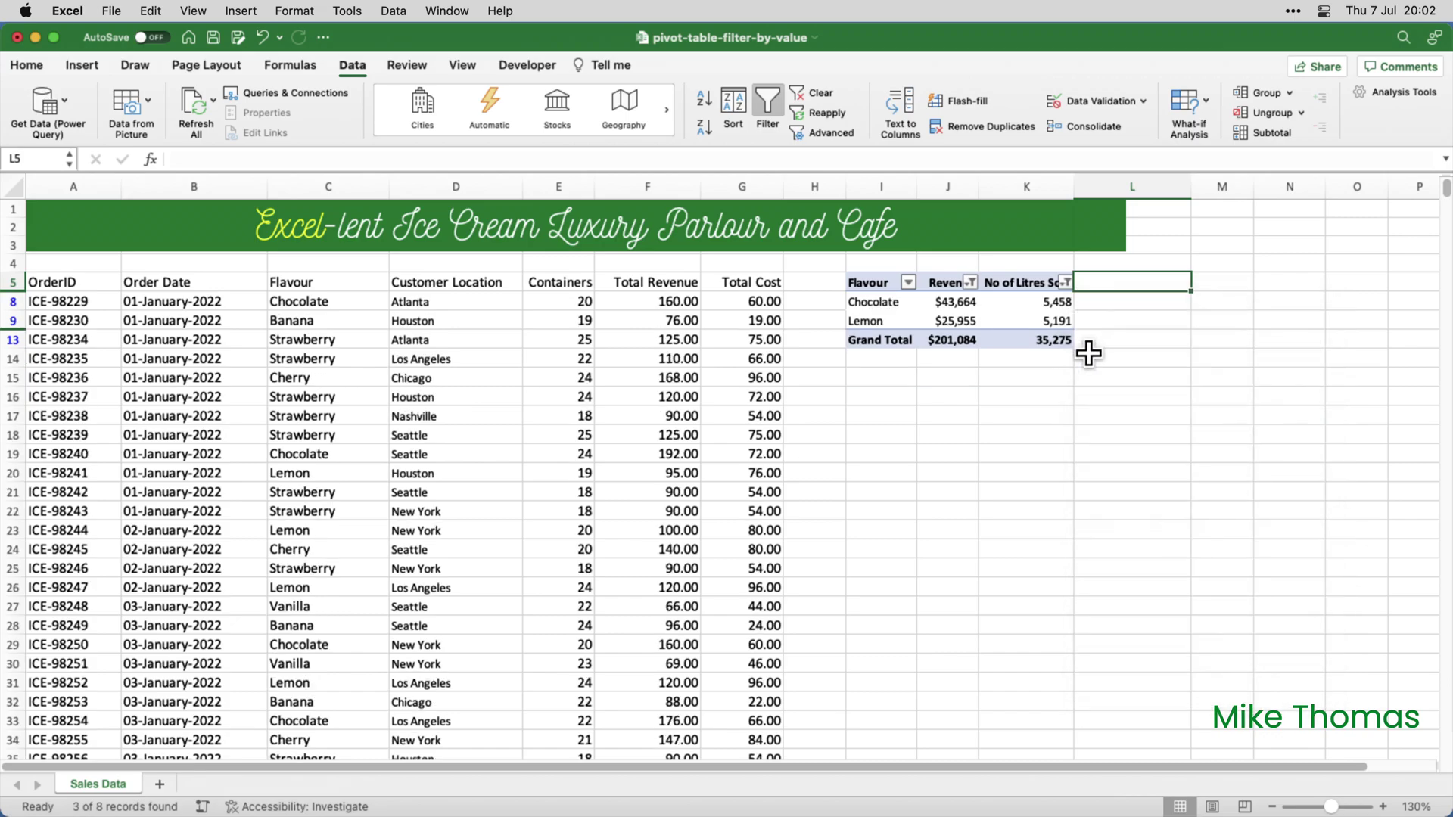